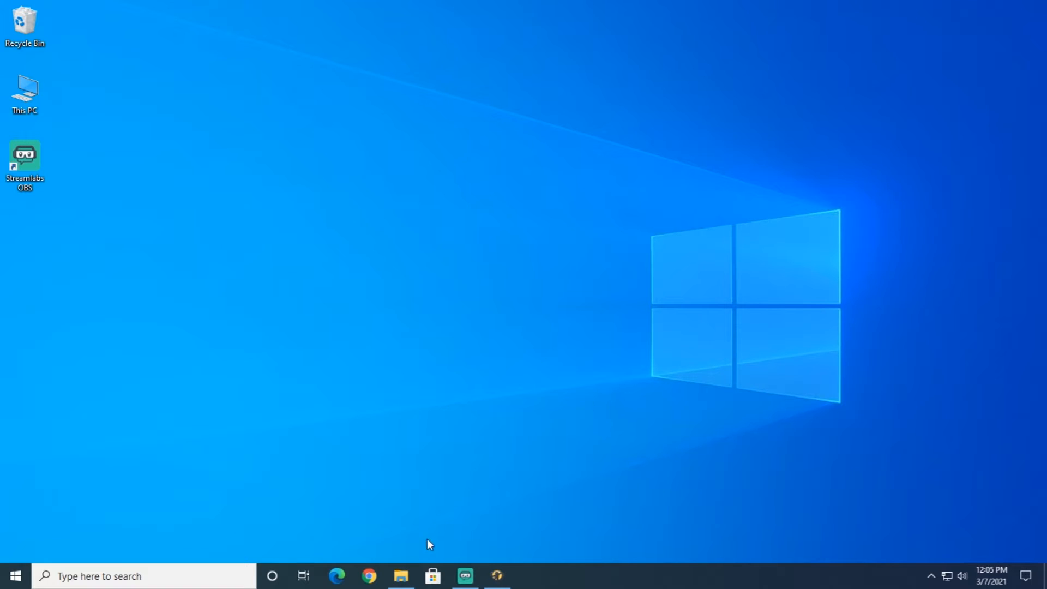
Look through the Stolen Downloaded Music folder in File Explorer, then minimize the window
{"action": "left_click", "coordinate": [403, 576]}
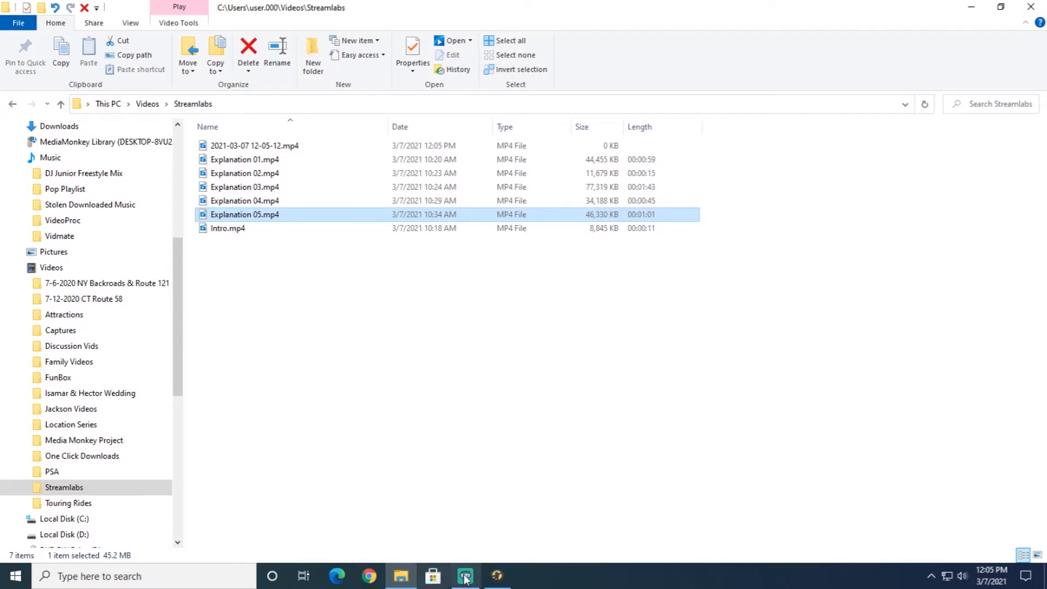
{"action": "left_click", "coordinate": [96, 208]}
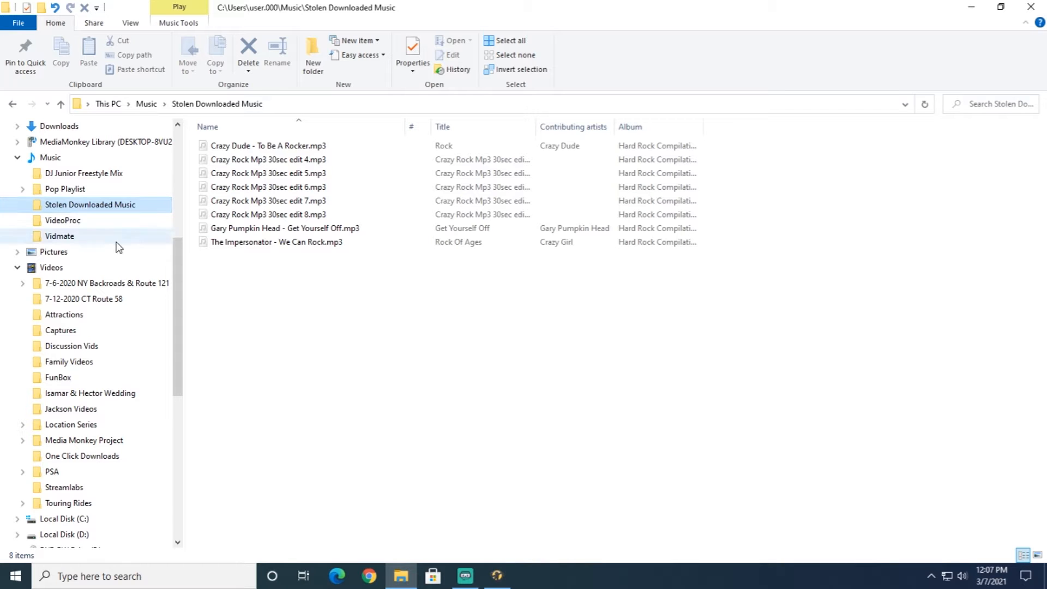
{"action": "left_click", "coordinate": [972, 7]}
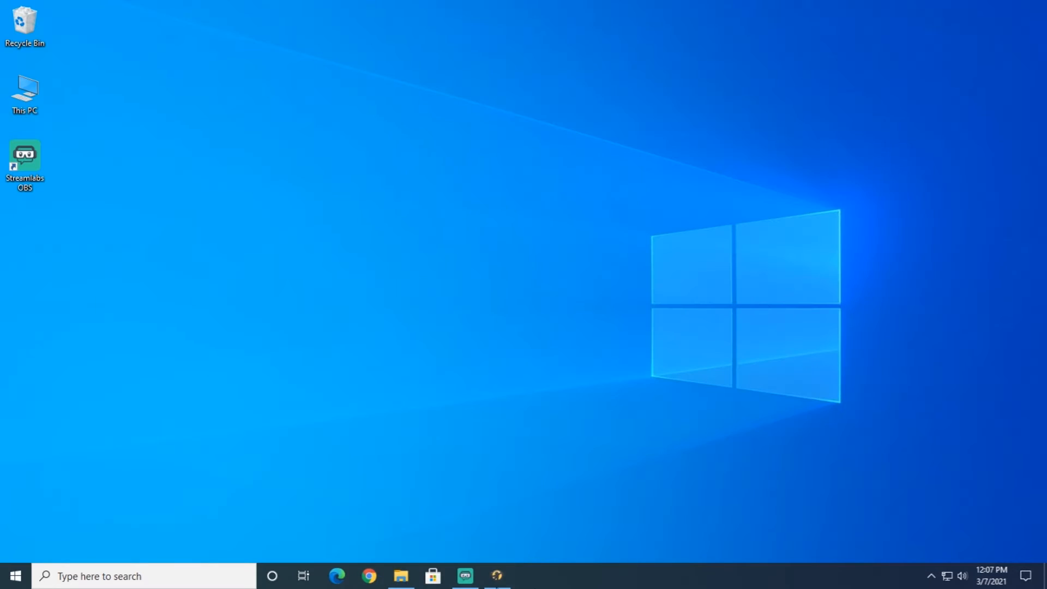
Switch to MediaMonkey and browse to the folder C:\Users\user.000\Music\Stolen Downloaded Music
{"action": "left_click", "coordinate": [497, 576]}
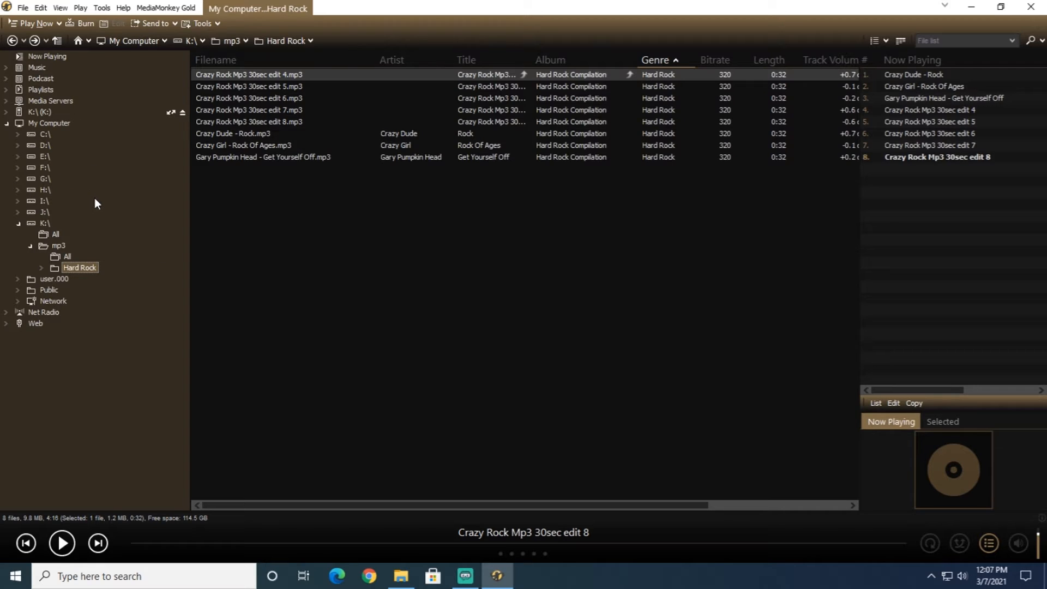
{"action": "left_click", "coordinate": [18, 136]}
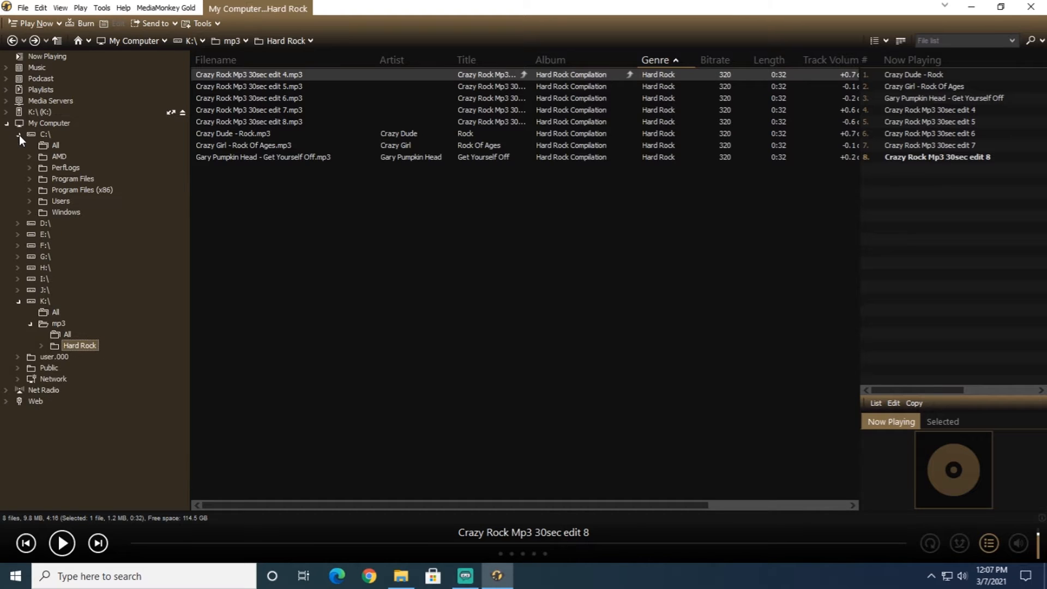
{"action": "left_click", "coordinate": [29, 202]}
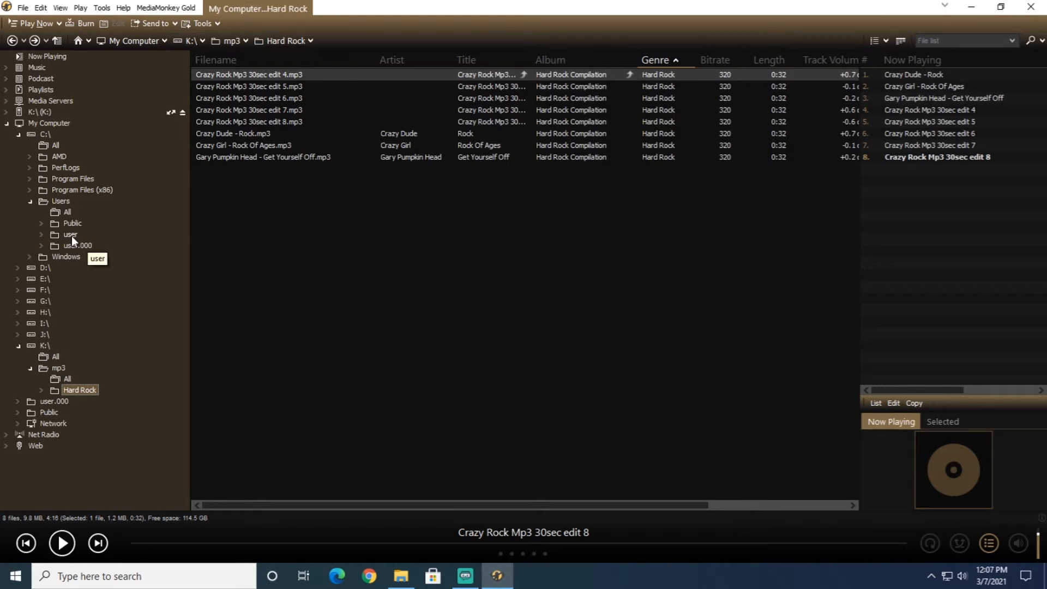
{"action": "left_click", "coordinate": [42, 234]}
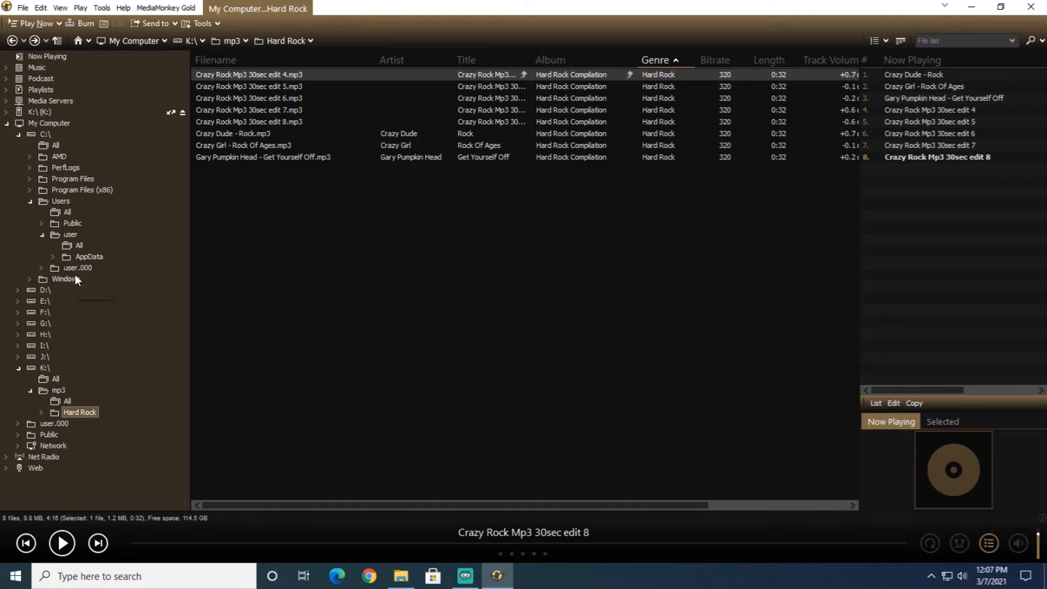
{"action": "left_click", "coordinate": [40, 234]}
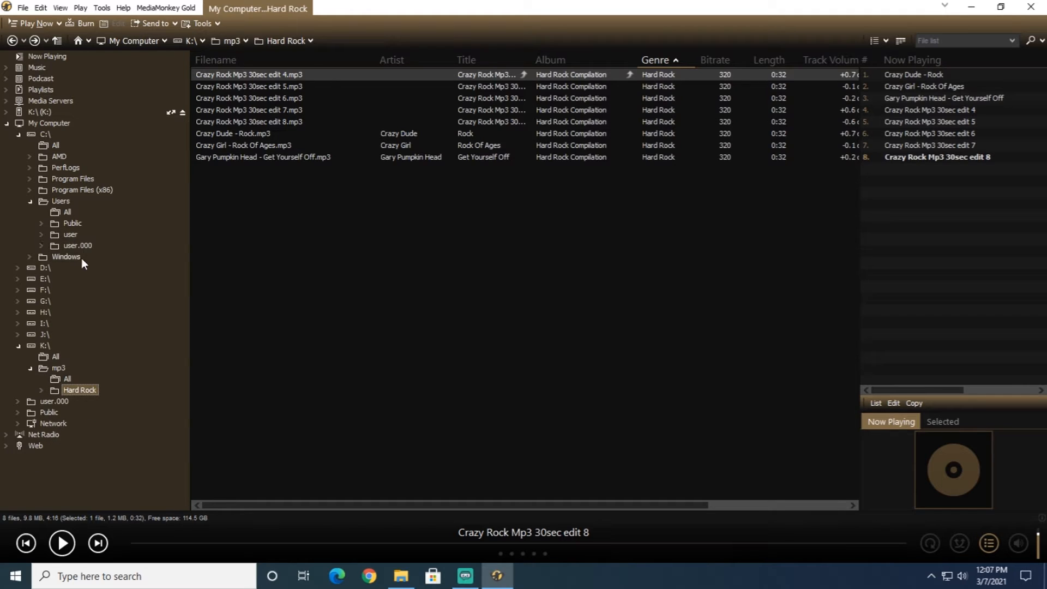
{"action": "left_click", "coordinate": [42, 246]}
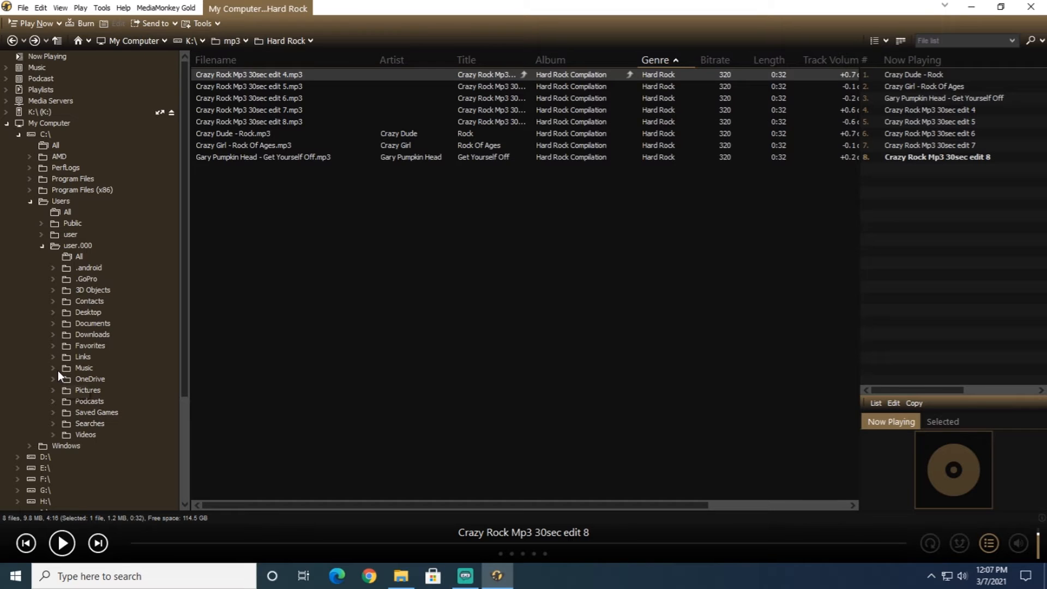
{"action": "left_click", "coordinate": [81, 369]}
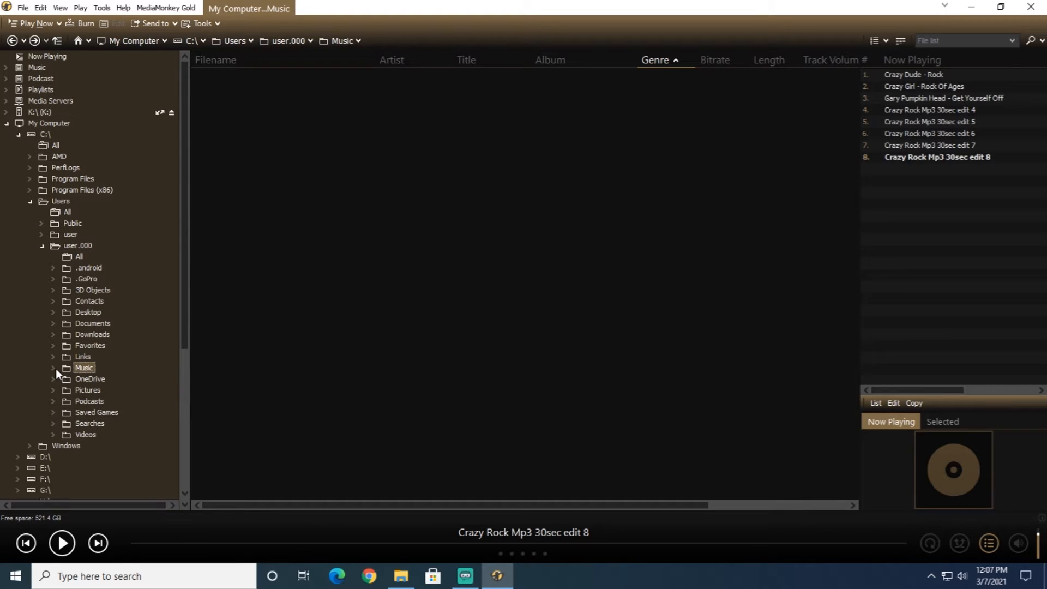
{"action": "left_click", "coordinate": [54, 369]}
{"action": "scroll", "coordinate": [78, 361], "scroll_direction": "down", "scroll_amount": 3}
{"action": "scroll", "coordinate": [77, 362], "scroll_direction": "down", "scroll_amount": 3}
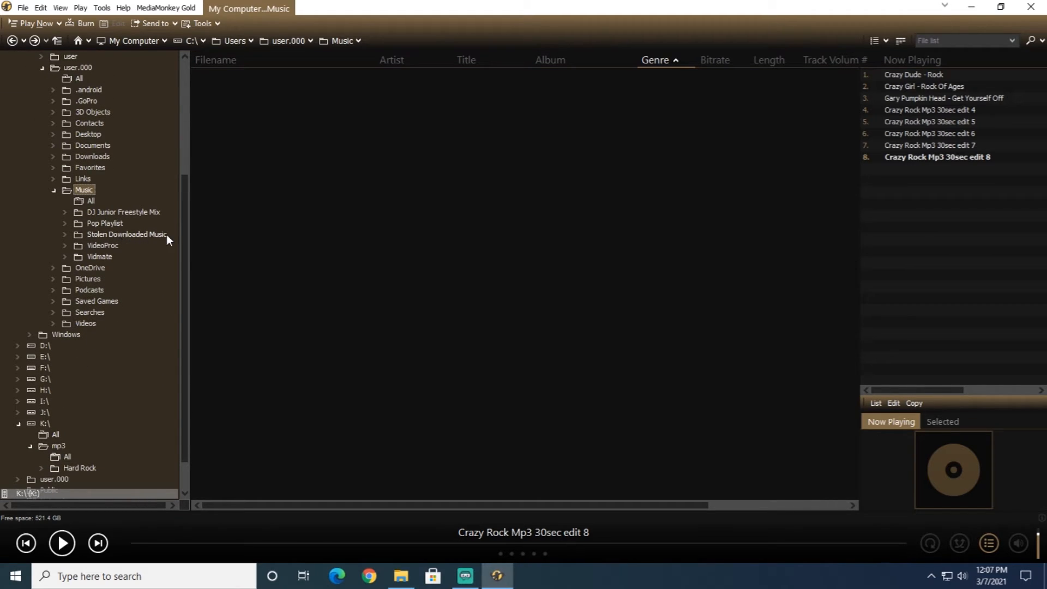
{"action": "left_click", "coordinate": [106, 234]}
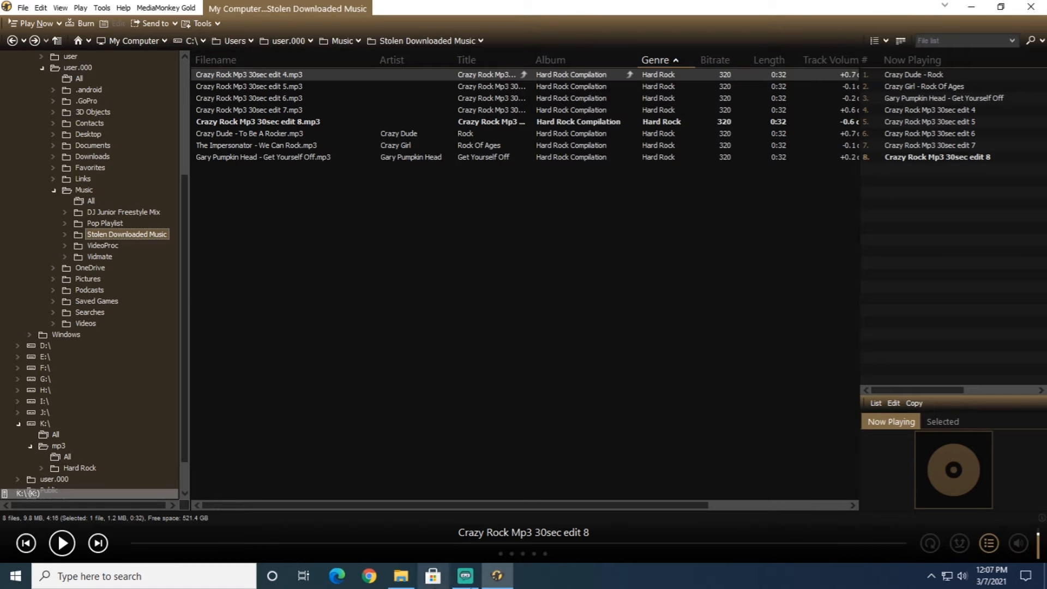
Compare the Stolen Downloaded Music file list in File Explorer, and return to MediaMonkey
{"action": "left_click", "coordinate": [403, 577]}
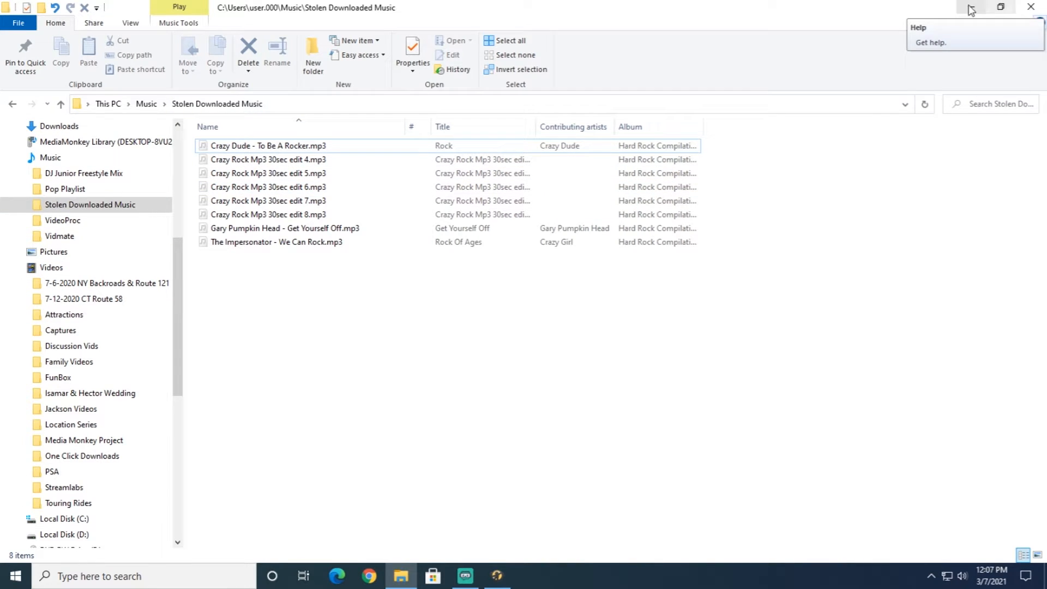
{"action": "left_click", "coordinate": [1020, 10]}
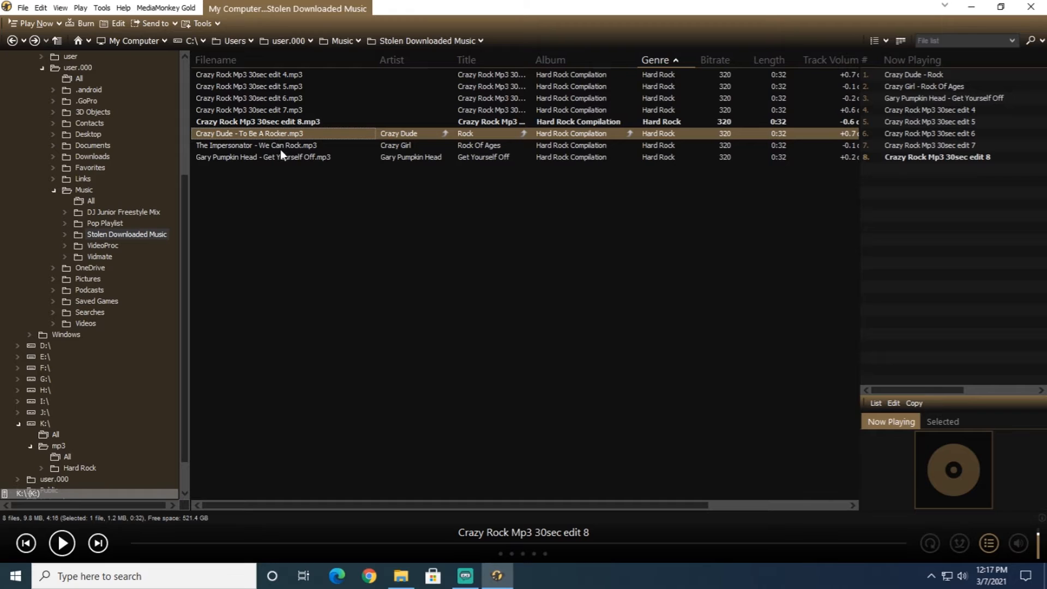
Open the file properties of Crazy Rock Mp3 30sec edit 4.mp3 and move the dialog up out of the way
{"action": "left_click", "coordinate": [255, 76]}
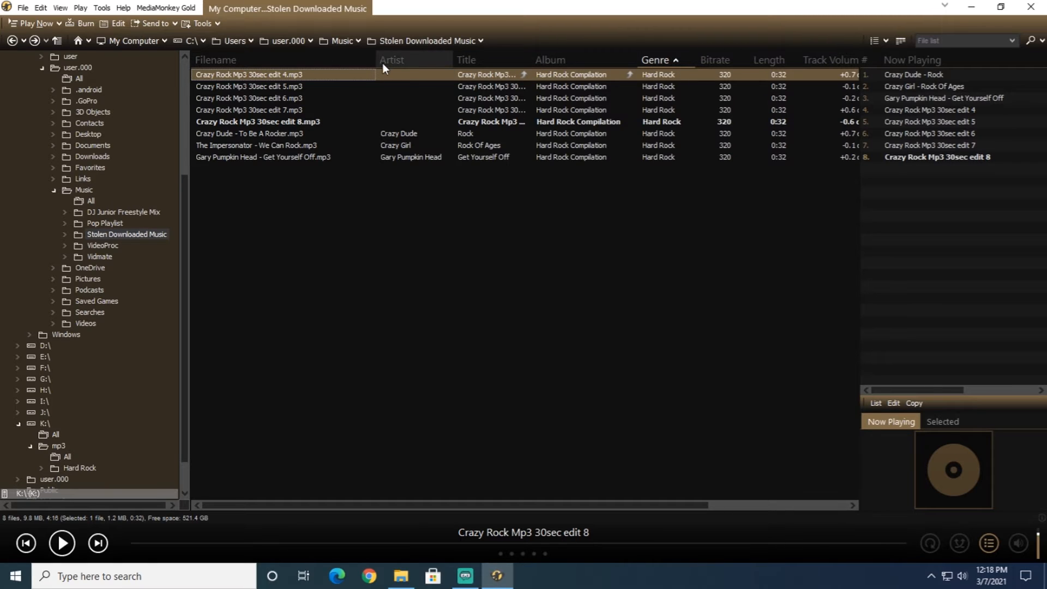
{"action": "right_click", "coordinate": [245, 74]}
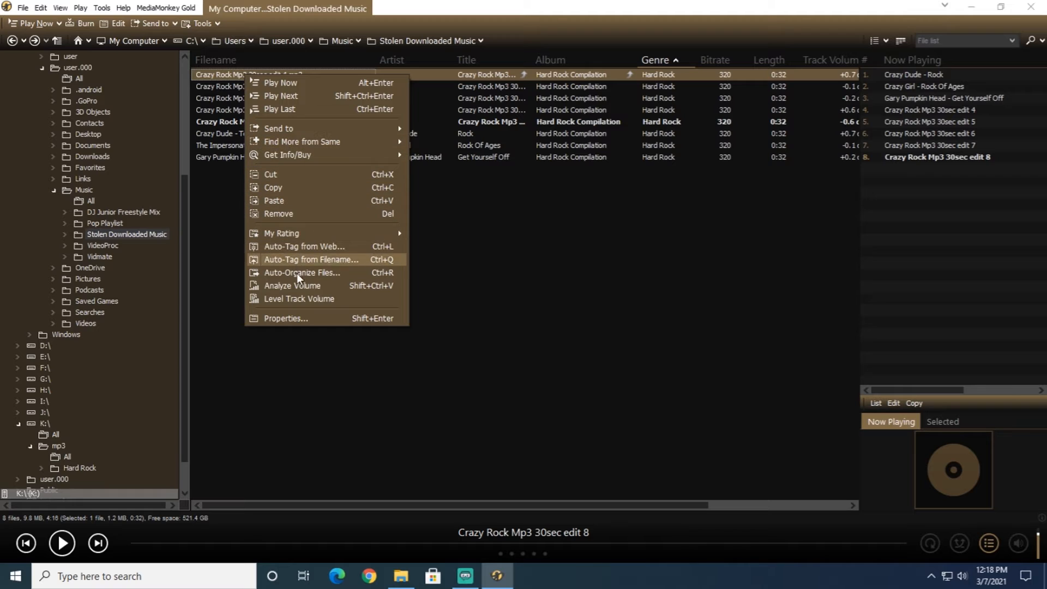
{"action": "left_click", "coordinate": [294, 319]}
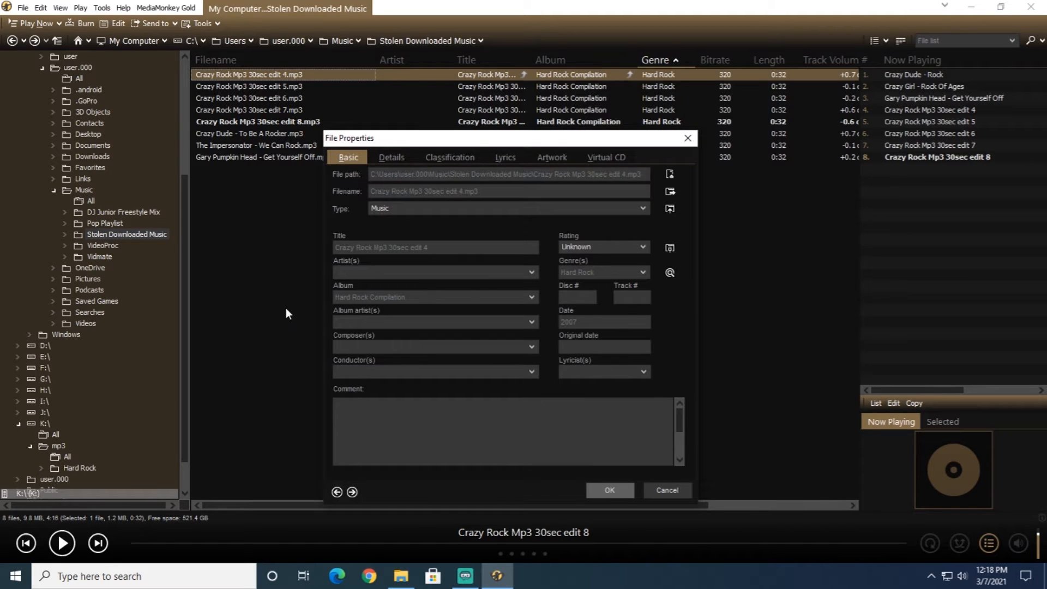
{"action": "left_click_drag", "start_coordinate": [454, 150], "coordinate": [417, 97]}
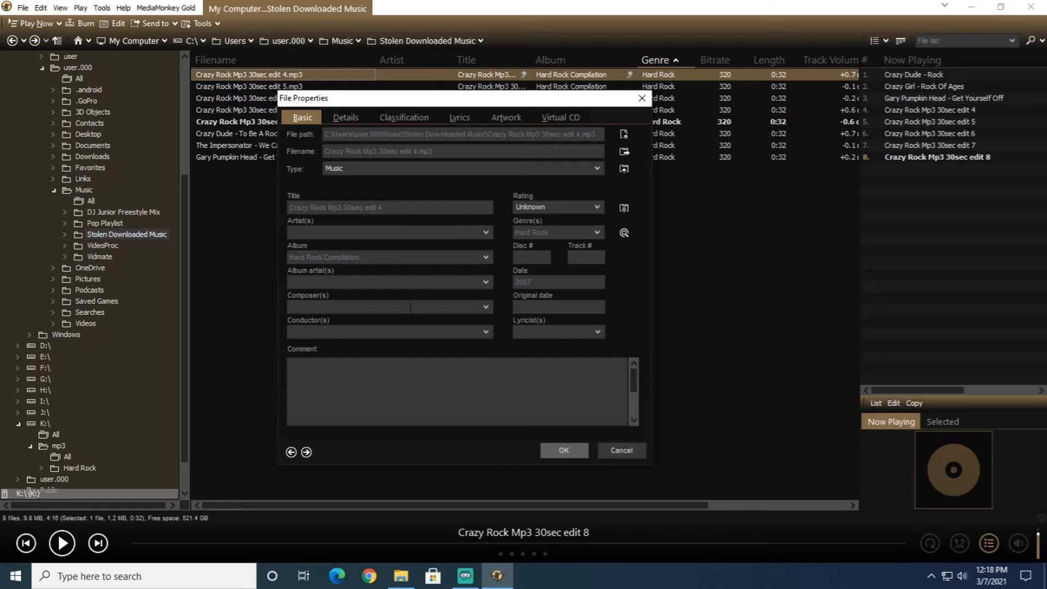
Check the track's artwork in the file properties and return to its basic details
{"action": "left_click", "coordinate": [514, 118]}
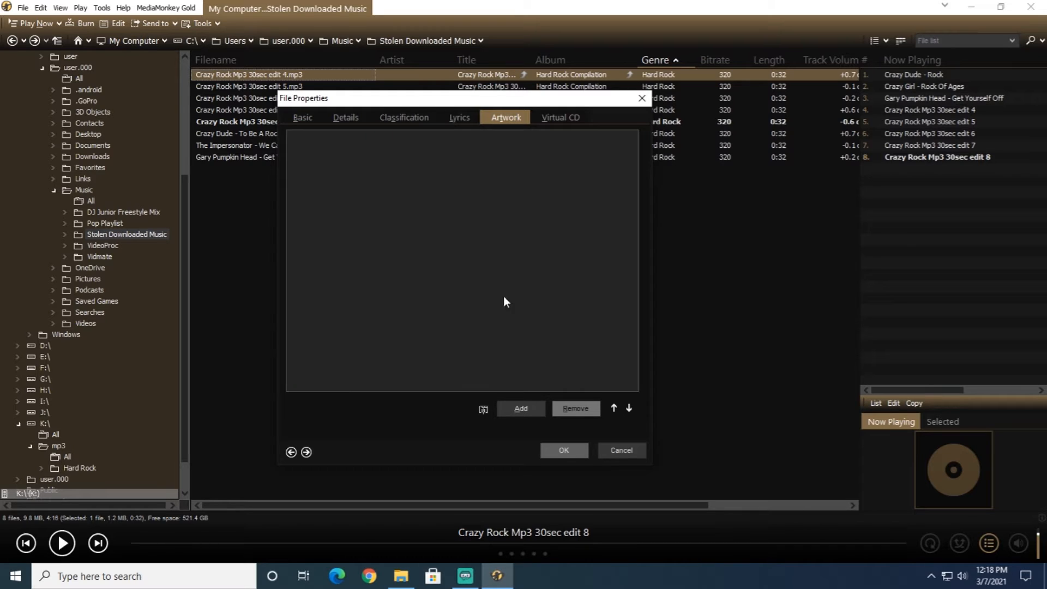
{"action": "left_click", "coordinate": [302, 119]}
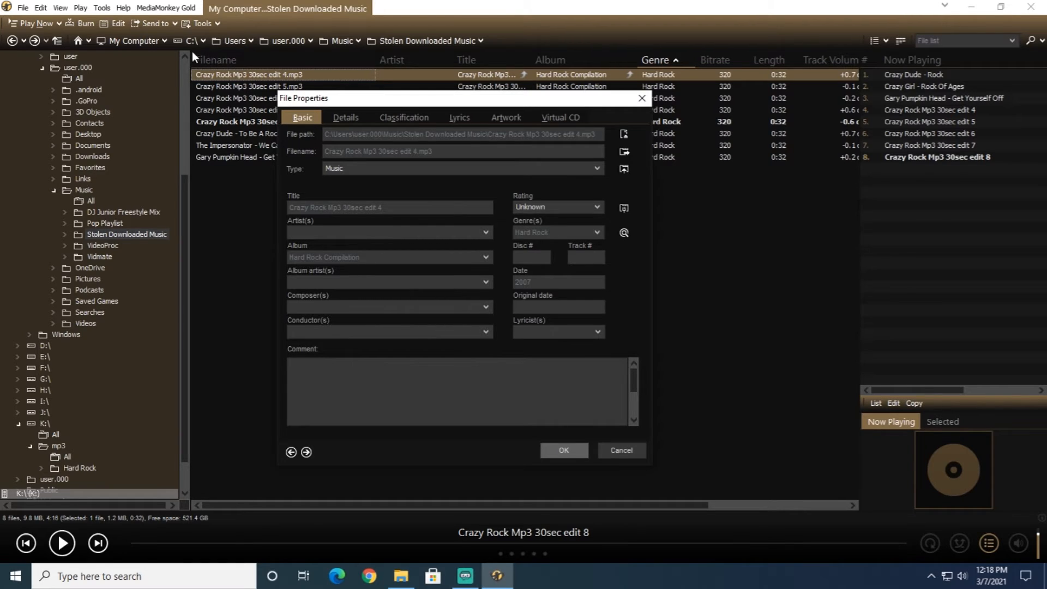
{"action": "left_click_drag", "start_coordinate": [345, 96], "coordinate": [366, 128]}
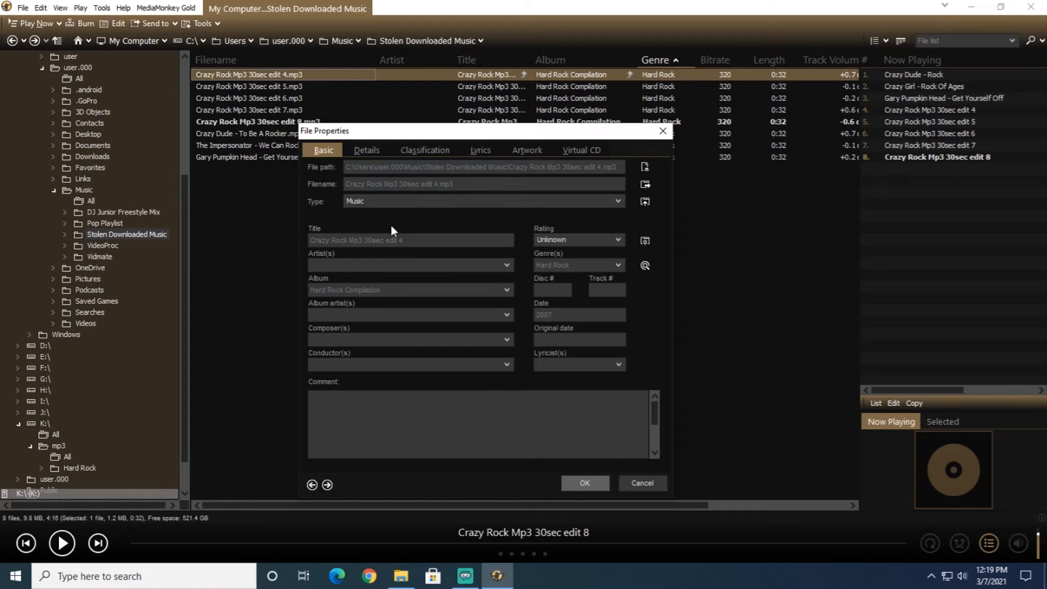
Replace the track's filename with "Lady Bug & The Insects - Let Me Rock You.mp3", keeping the mp3 extension
{"action": "left_click", "coordinate": [433, 184]}
{"action": "key", "text": "BackSpace"}
{"action": "key", "text": "BackSpace"}
{"action": "key", "text": "BackSpace"}
{"action": "key", "text": "BackSpace"}
{"action": "key", "text": "BackSpace"}
{"action": "key", "text": "BackSpace"}
{"action": "key", "text": "BackSpace"}
{"action": "key", "text": "BackSpace"}
{"action": "key", "text": "BackSpace"}
{"action": "key", "text": "BackSpace"}
{"action": "key", "text": "BackSpace"}
{"action": "key", "text": "BackSpace"}
{"action": "key", "text": "BackSpace"}
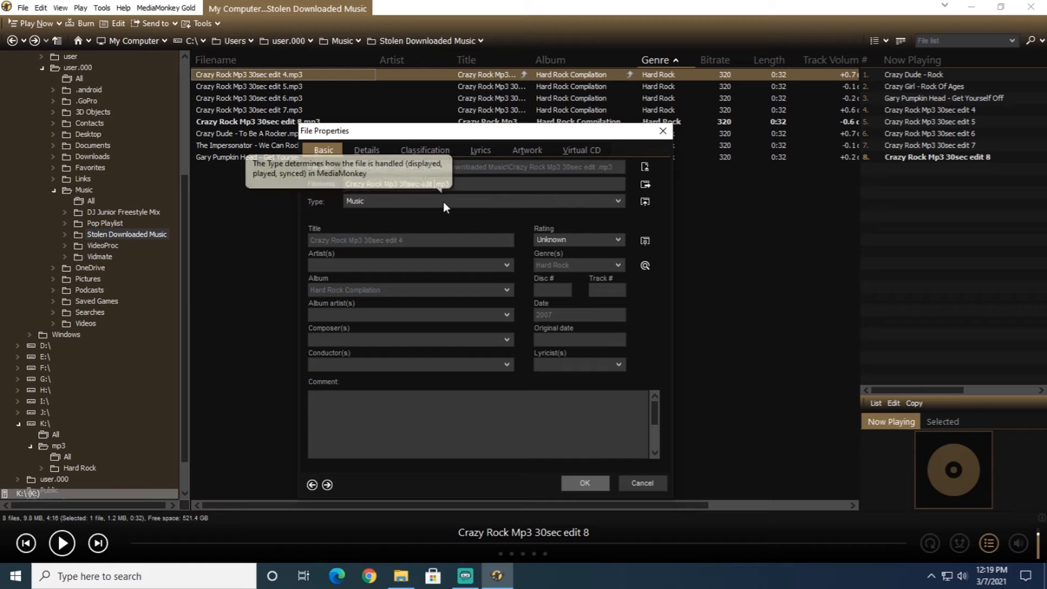
{"action": "key", "text": "BackSpace"}
{"action": "key", "text": "BackSpace"}
{"action": "key", "text": "BackSpace"}
{"action": "key", "text": "BackSpace"}
{"action": "key", "text": "BackSpace"}
{"action": "key", "text": "BackSpace"}
{"action": "key", "text": "BackSpace"}
{"action": "key", "text": "BackSpace"}
{"action": "key", "text": "BackSpace"}
{"action": "key", "text": "BackSpace"}
{"action": "key", "text": "BackSpace"}
{"action": "key", "text": "BackSpace"}
{"action": "key", "text": "BackSpace"}
{"action": "key", "text": "BackSpace"}
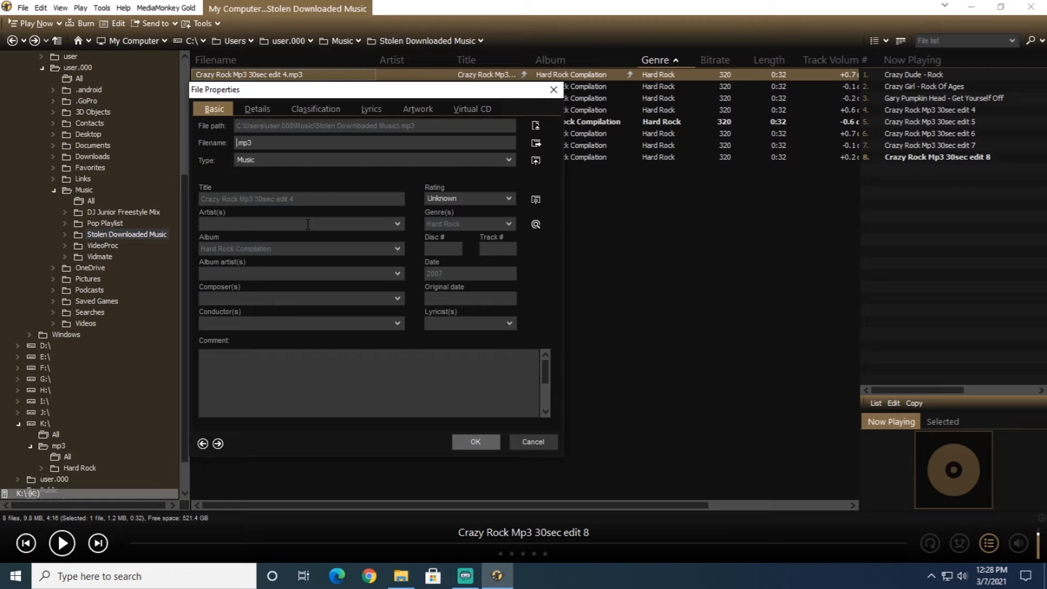
{"action": "type", "text": "Lady Bug & The Insects"}
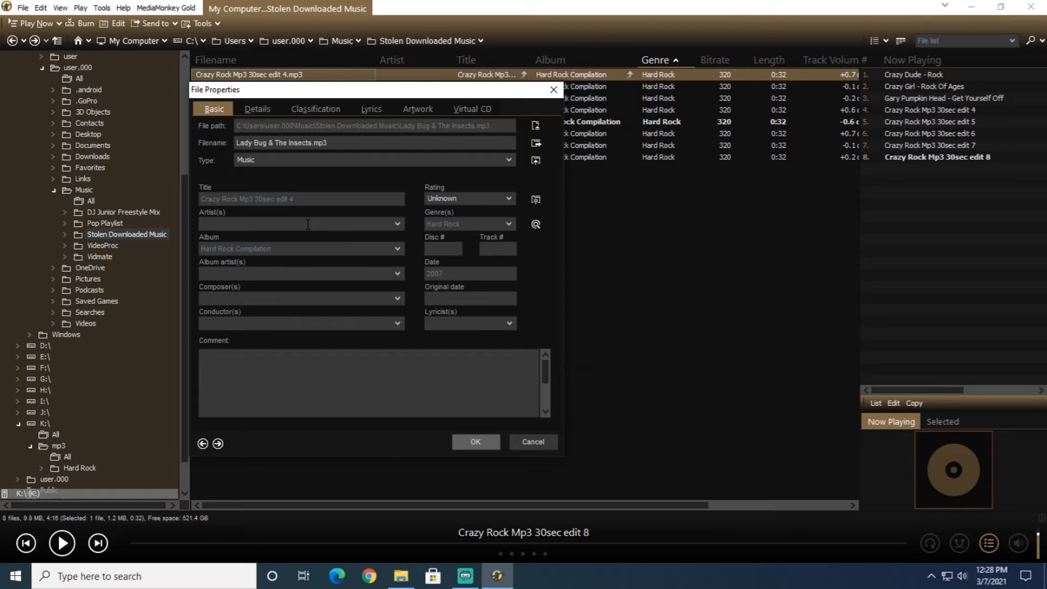
{"action": "type", "text": " -"}
{"action": "type", "text": "Let Me Rock You"}
{"action": "left_click", "coordinate": [404, 144]}
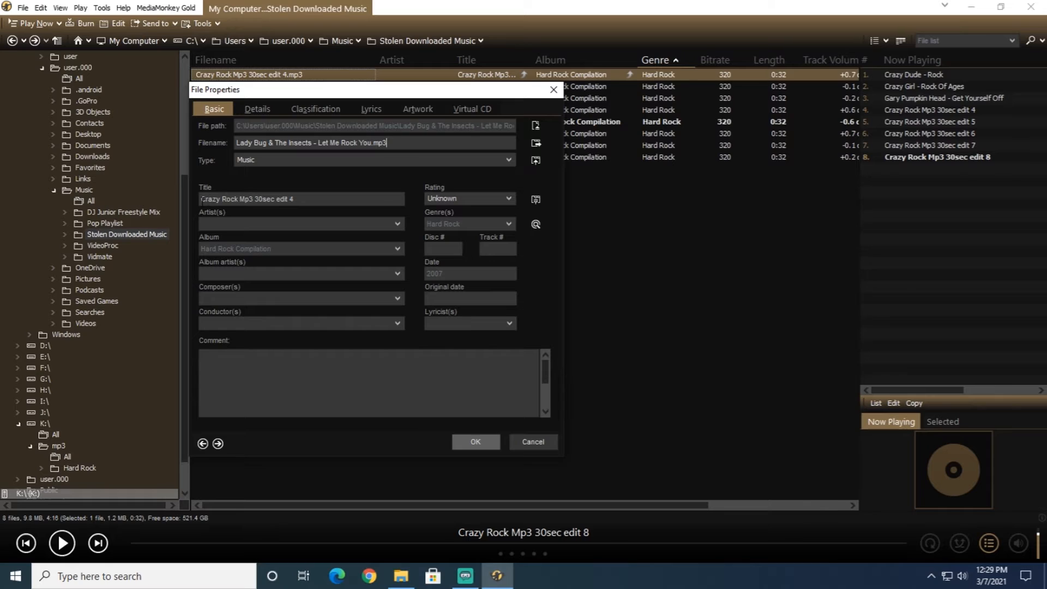
Replace the track's title with "Let Me Rock You"
{"action": "left_click_drag", "start_coordinate": [308, 200], "coordinate": [197, 200]}
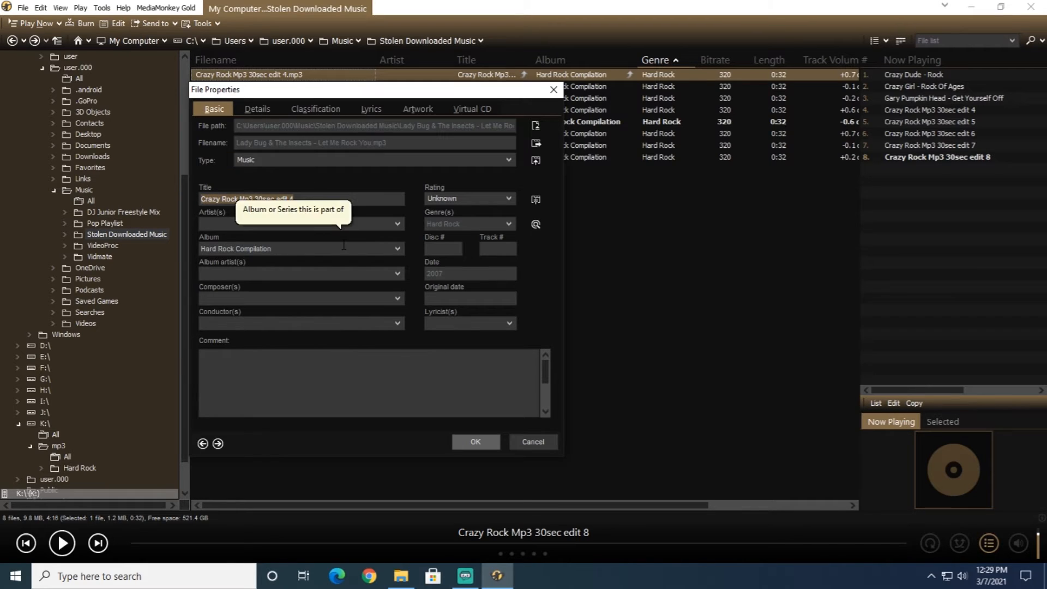
{"action": "type", "text": "Let M"}
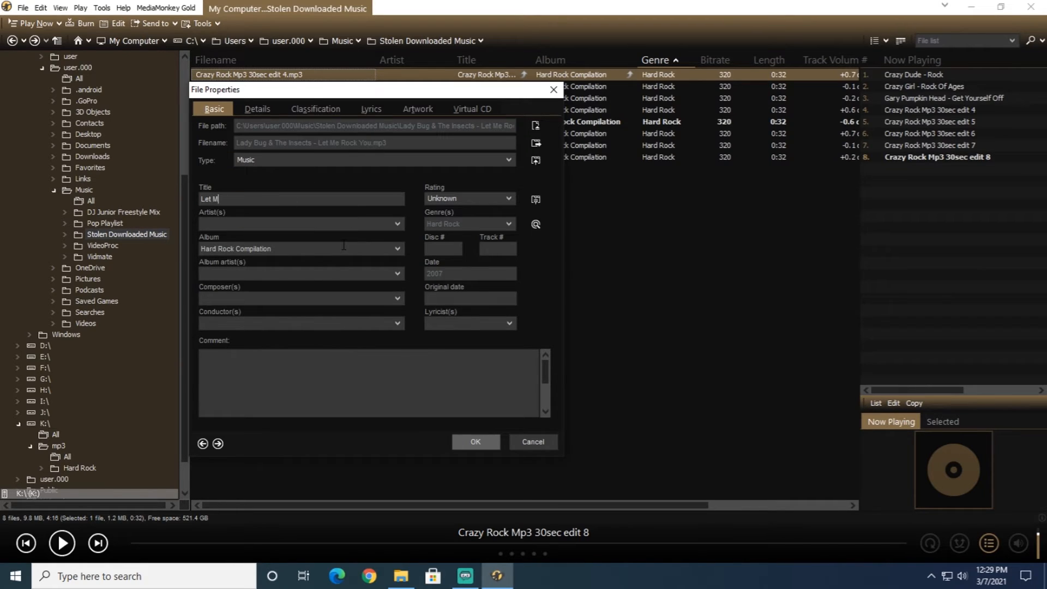
{"action": "type", "text": "e Rock You"}
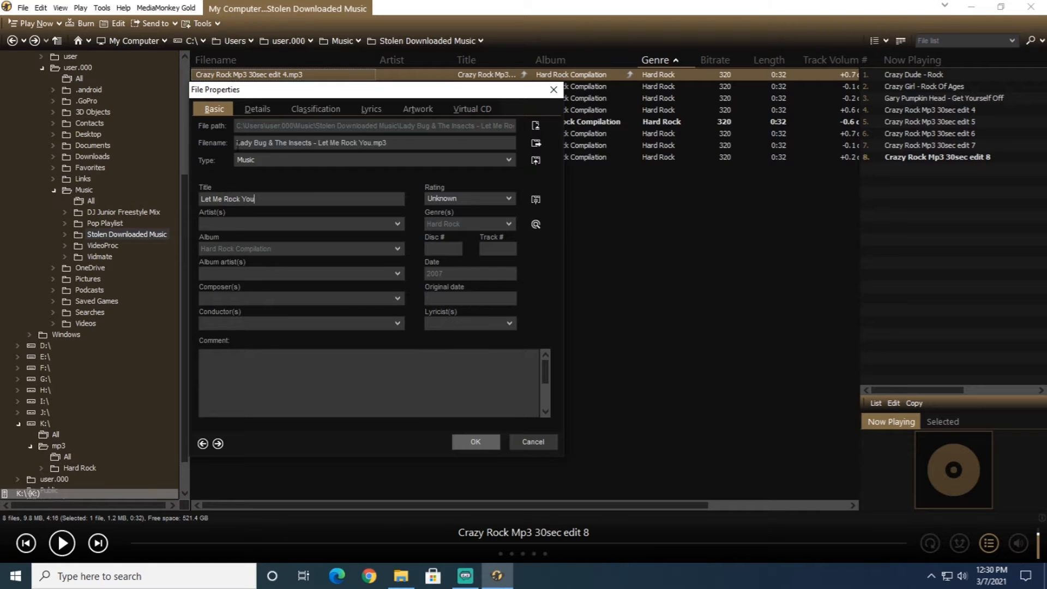
Set both the artist and the album artist of the track to "Lady Bug & The Insects"
{"action": "left_click", "coordinate": [238, 225]}
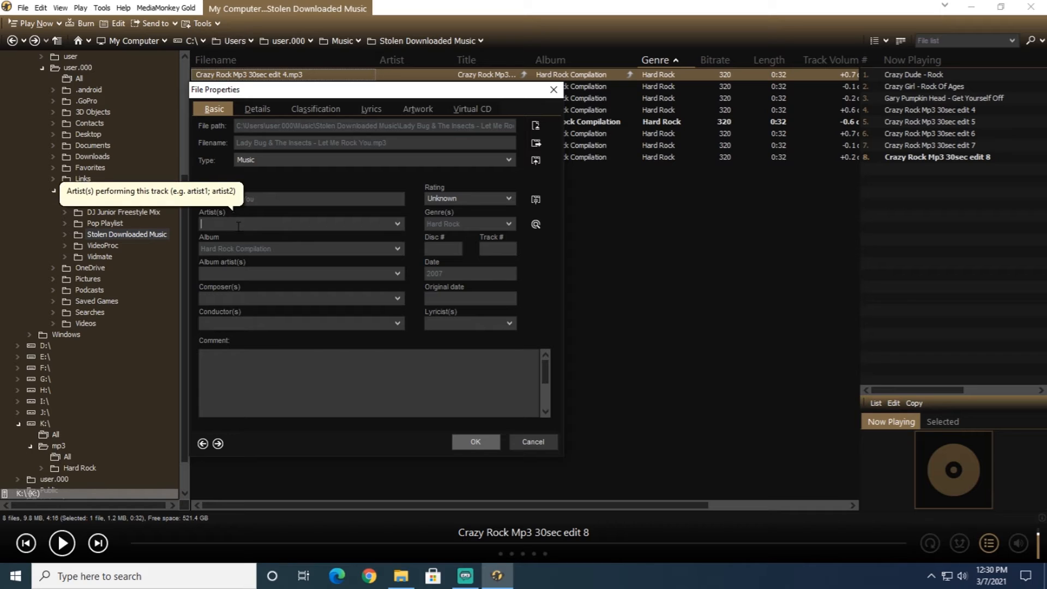
{"action": "type", "text": "Lady"}
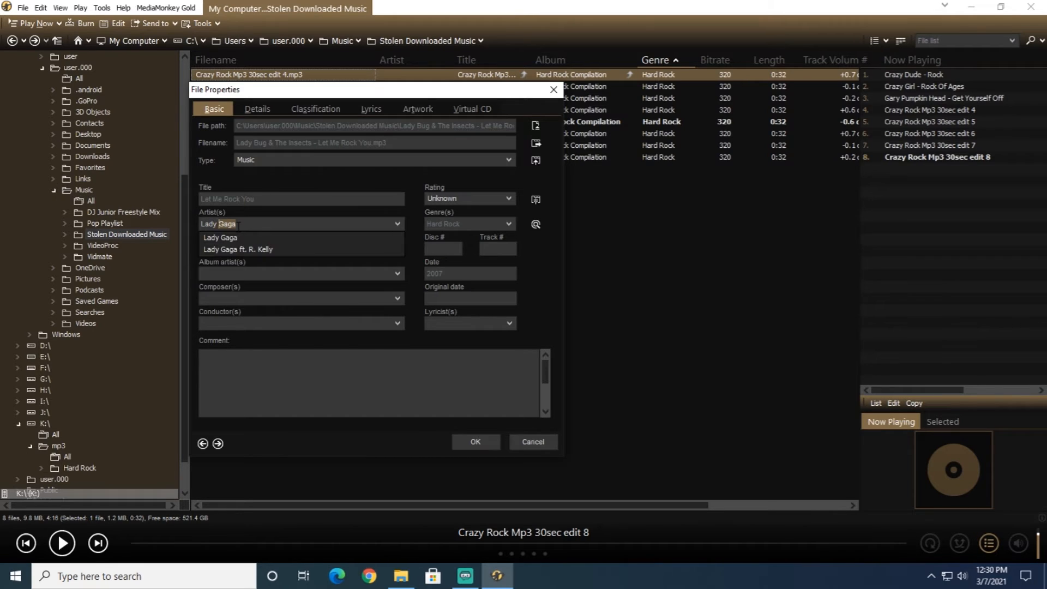
{"action": "type", "text": " Bug"}
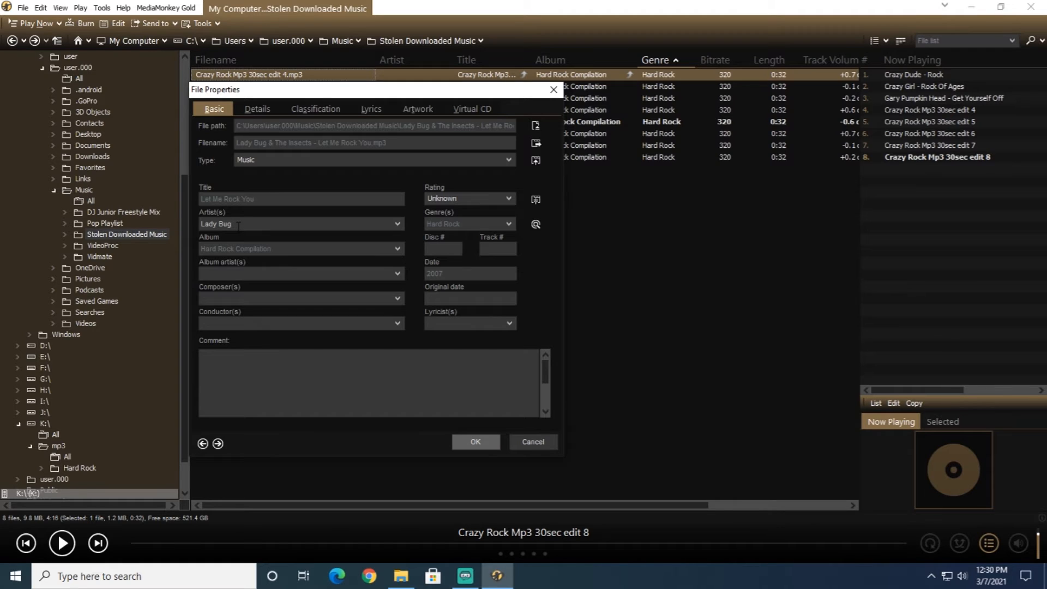
{"action": "type", "text": " & The Insects"}
{"action": "left_click", "coordinate": [255, 248]}
{"action": "scroll", "coordinate": [78, 268], "scroll_direction": "down", "scroll_amount": 2}
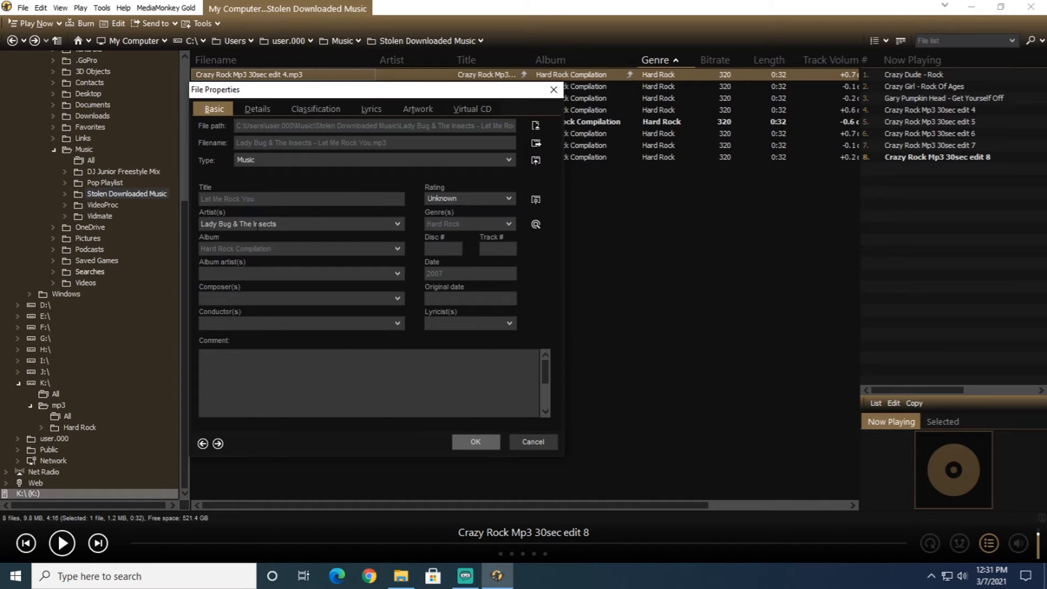
{"action": "left_click", "coordinate": [250, 274]}
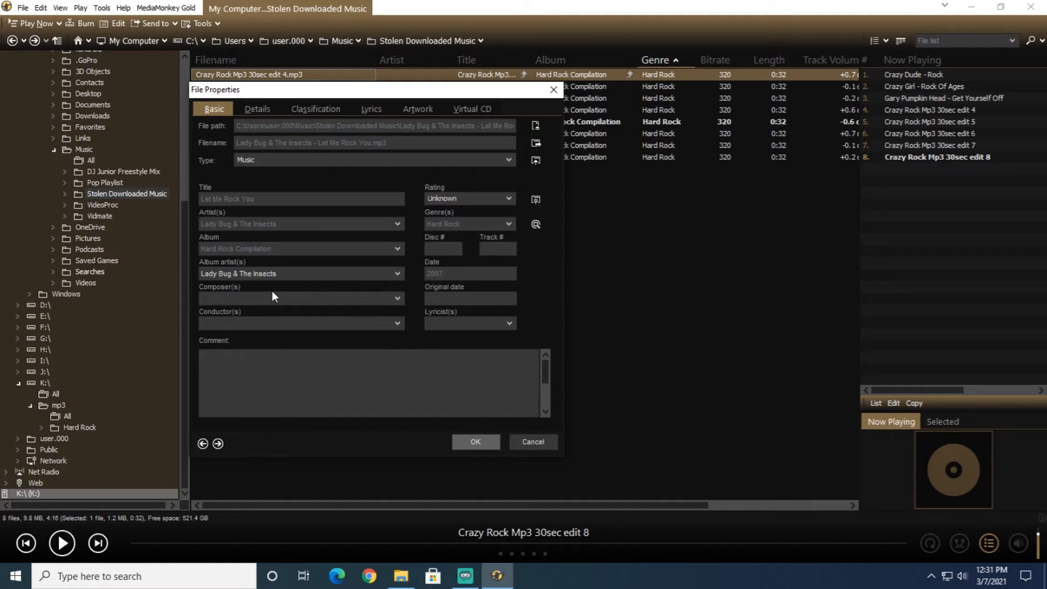
Set the track's rating to five stars
{"action": "left_click", "coordinate": [508, 199]}
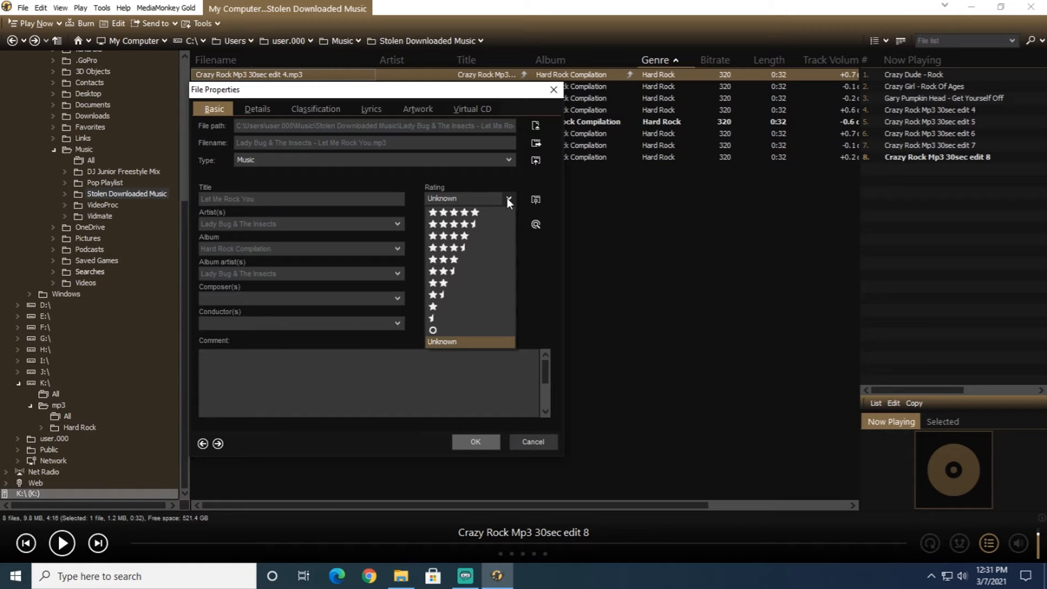
{"action": "left_click", "coordinate": [477, 214]}
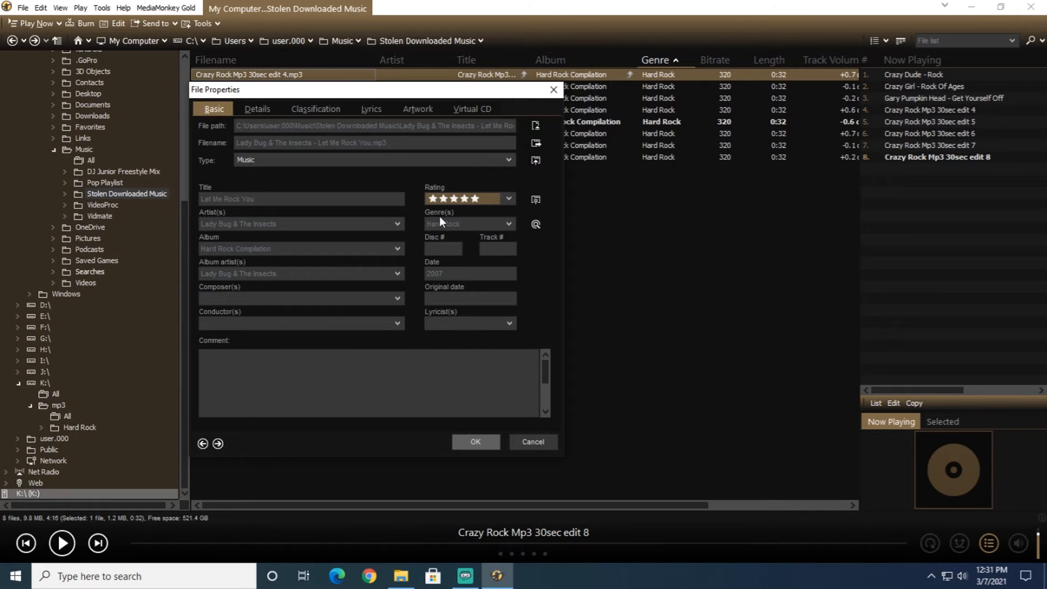
Keep Hard Rock as the track's genre and save the edited file properties
{"action": "left_click", "coordinate": [465, 224]}
{"action": "left_click_drag", "start_coordinate": [412, 86], "coordinate": [425, 123]}
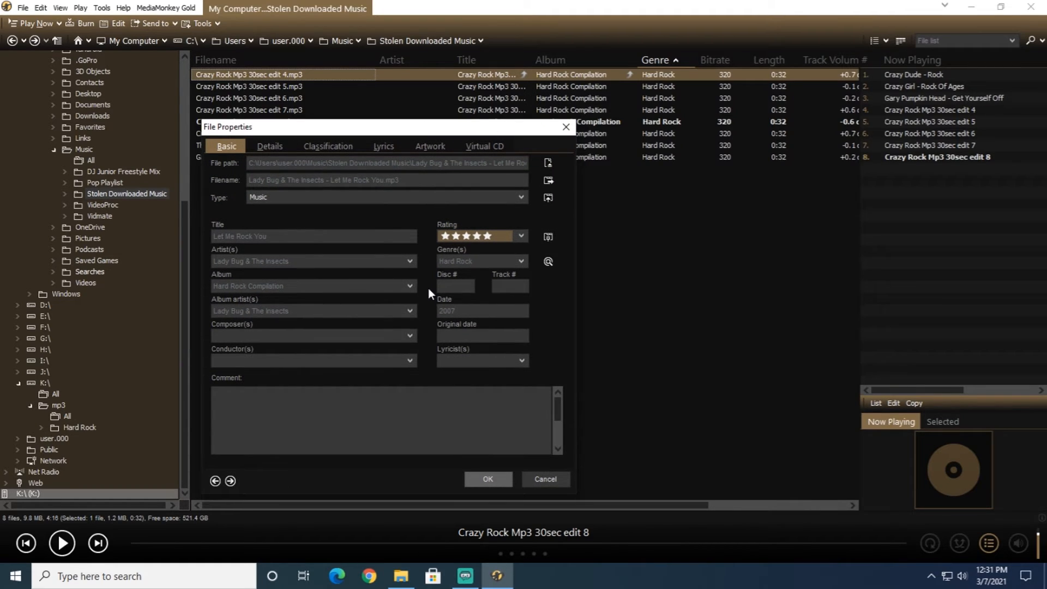
{"action": "left_click", "coordinate": [478, 260]}
{"action": "left_click", "coordinate": [498, 264]}
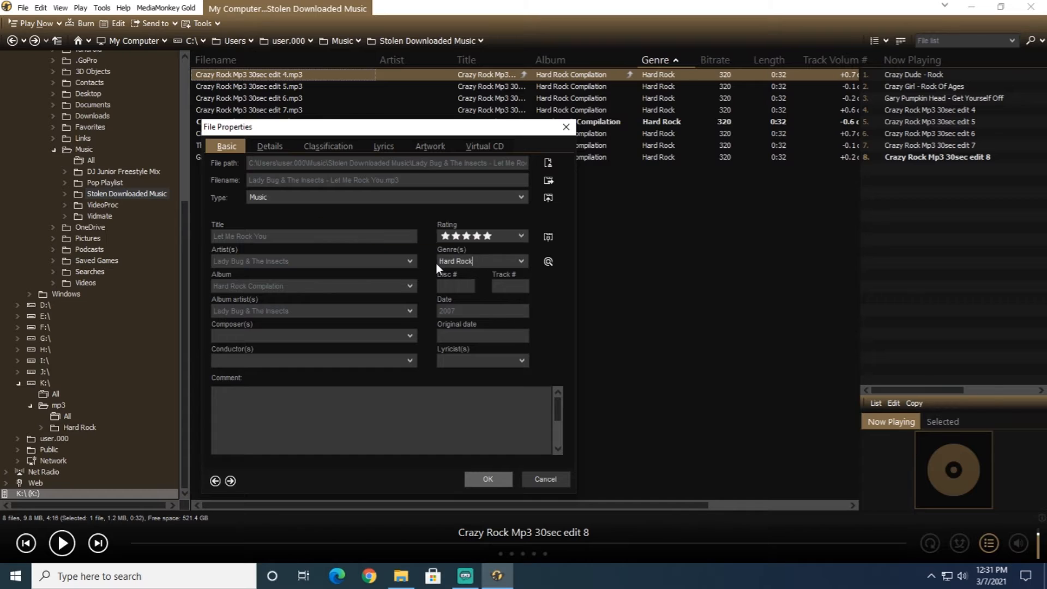
{"action": "key", "text": "ctrl+a"}
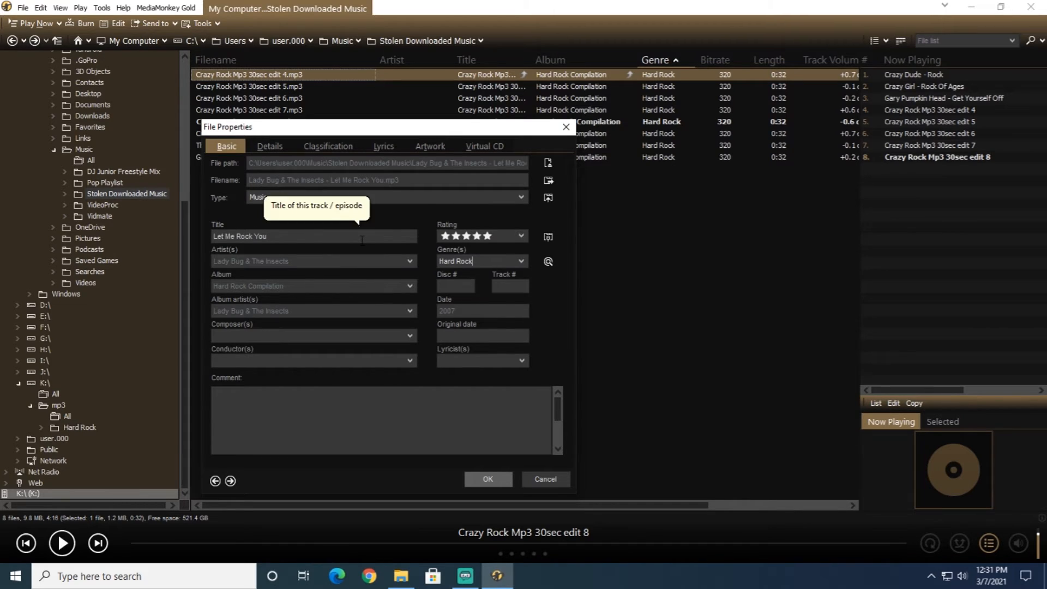
{"action": "left_click", "coordinate": [495, 477]}
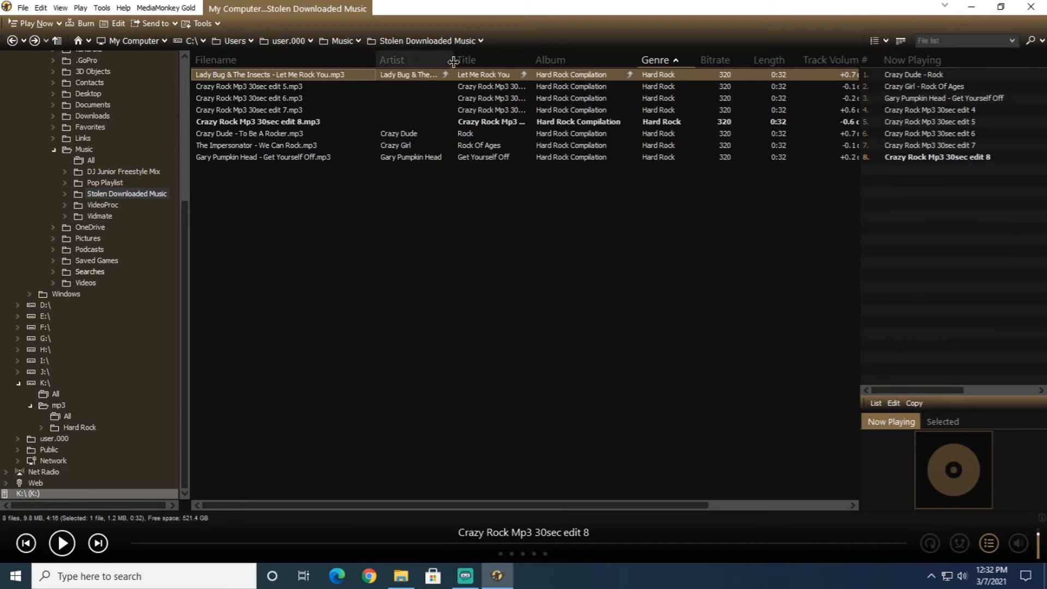
Widen the Artist and Title columns of the track list and narrow the Filename column to fit their text
{"action": "left_click_drag", "start_coordinate": [457, 60], "coordinate": [494, 58]}
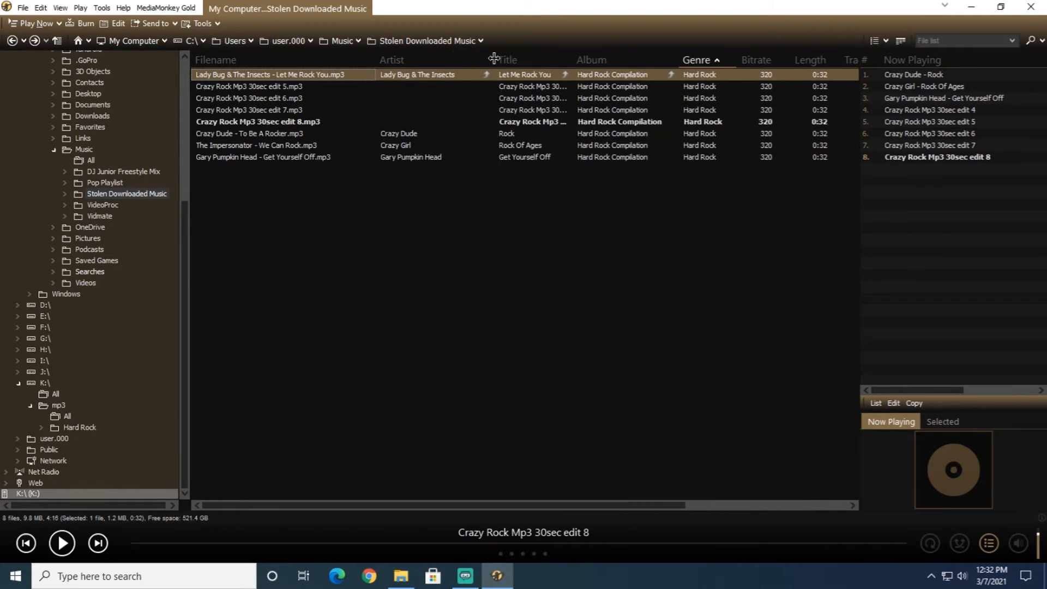
{"action": "left_click_drag", "start_coordinate": [572, 59], "coordinate": [605, 59]}
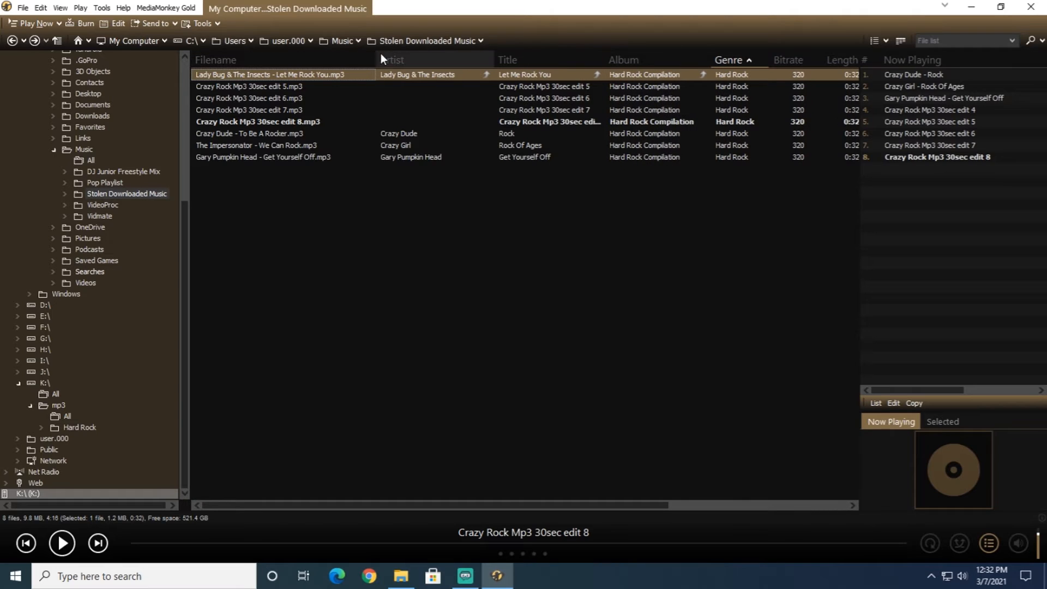
{"action": "left_click_drag", "start_coordinate": [377, 56], "coordinate": [359, 57]}
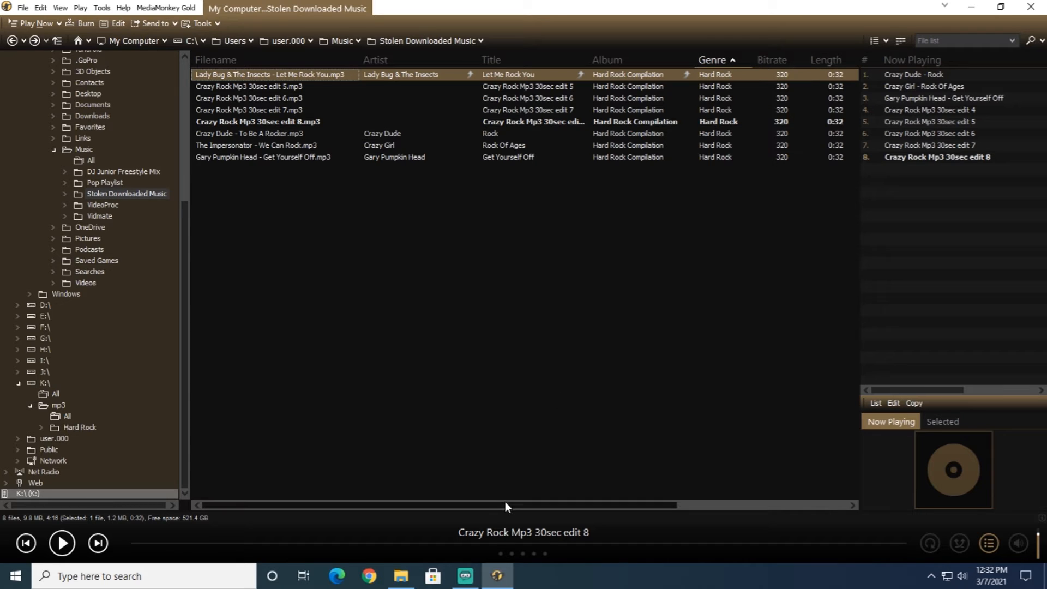
Examine the track's rating among the remaining columns and review the columns available for display
{"action": "left_click_drag", "start_coordinate": [505, 503], "coordinate": [705, 533]}
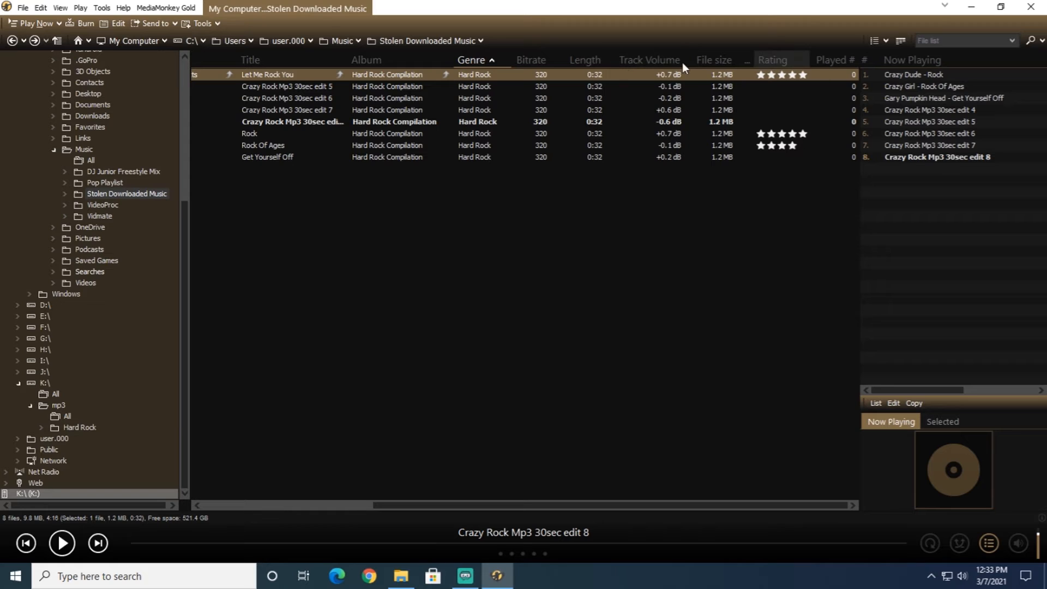
{"action": "right_click", "coordinate": [600, 58]}
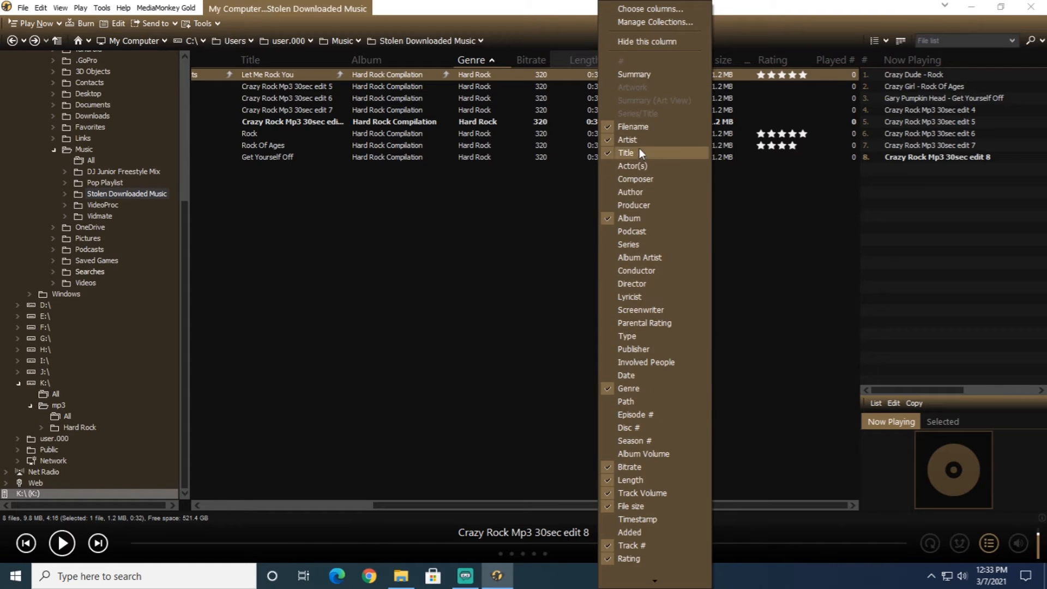
{"action": "left_click", "coordinate": [519, 293]}
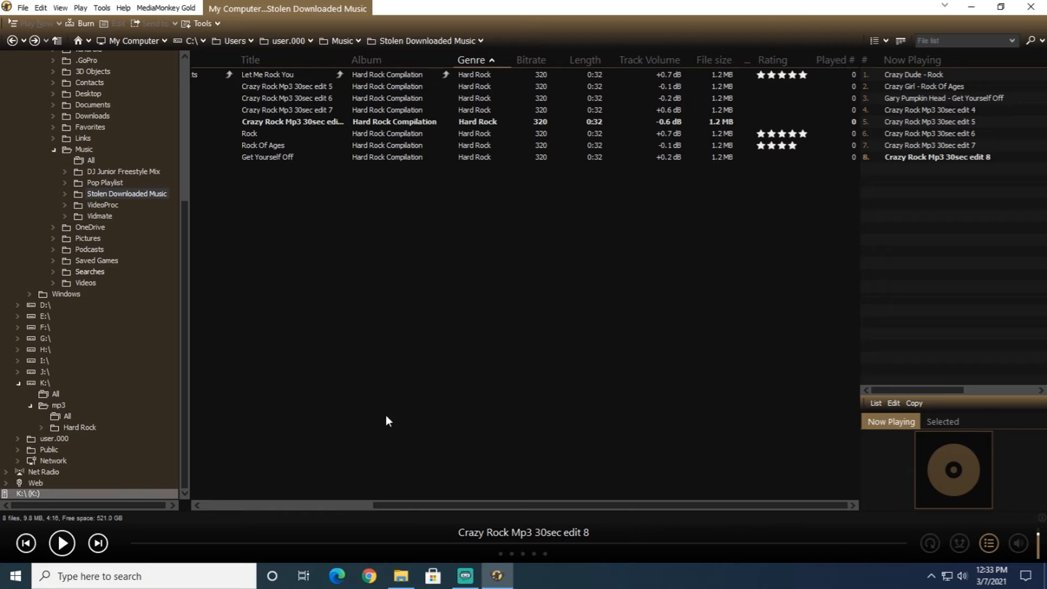
{"action": "left_click_drag", "start_coordinate": [452, 505], "coordinate": [232, 506]}
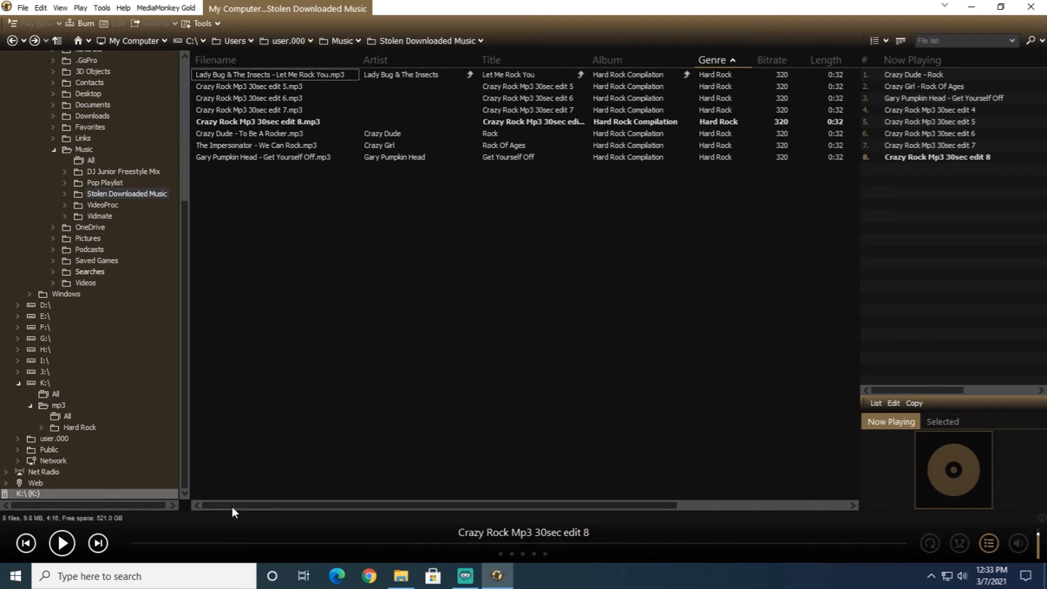
{"action": "left_click", "coordinate": [214, 73]}
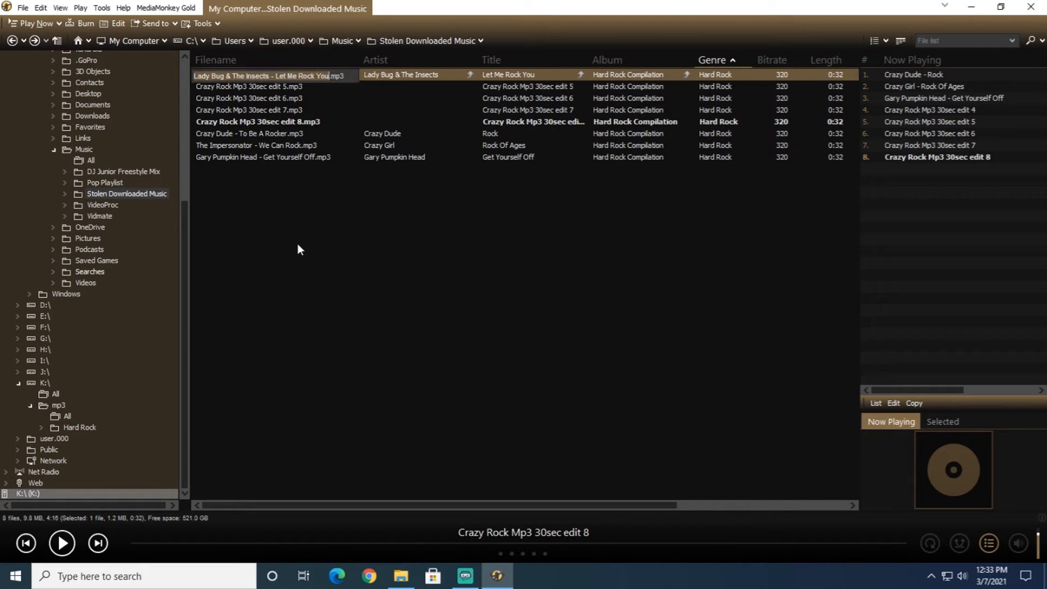
{"action": "left_click", "coordinate": [348, 254]}
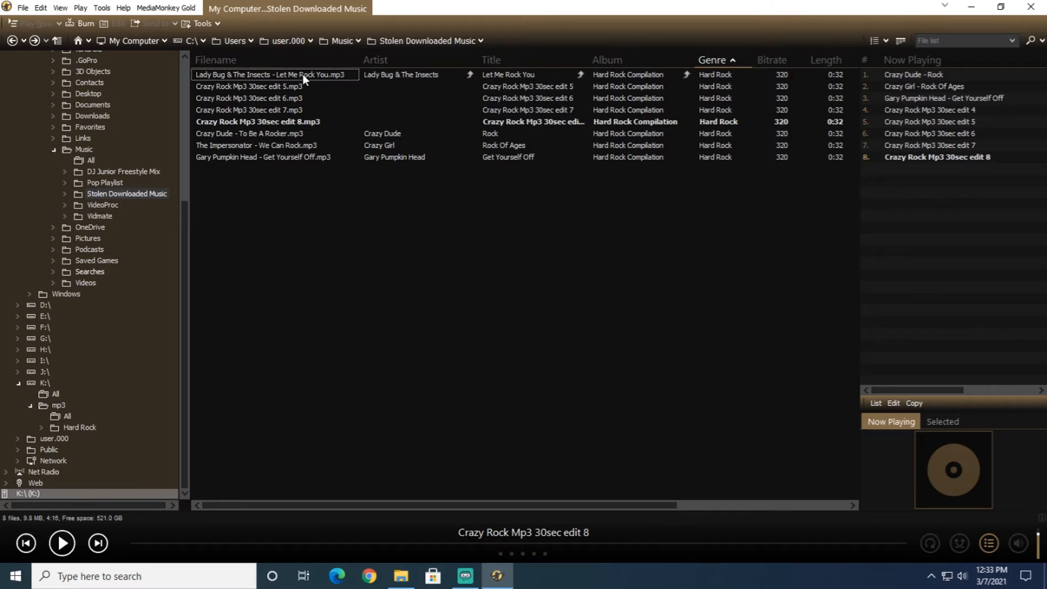
{"action": "left_click", "coordinate": [238, 74]}
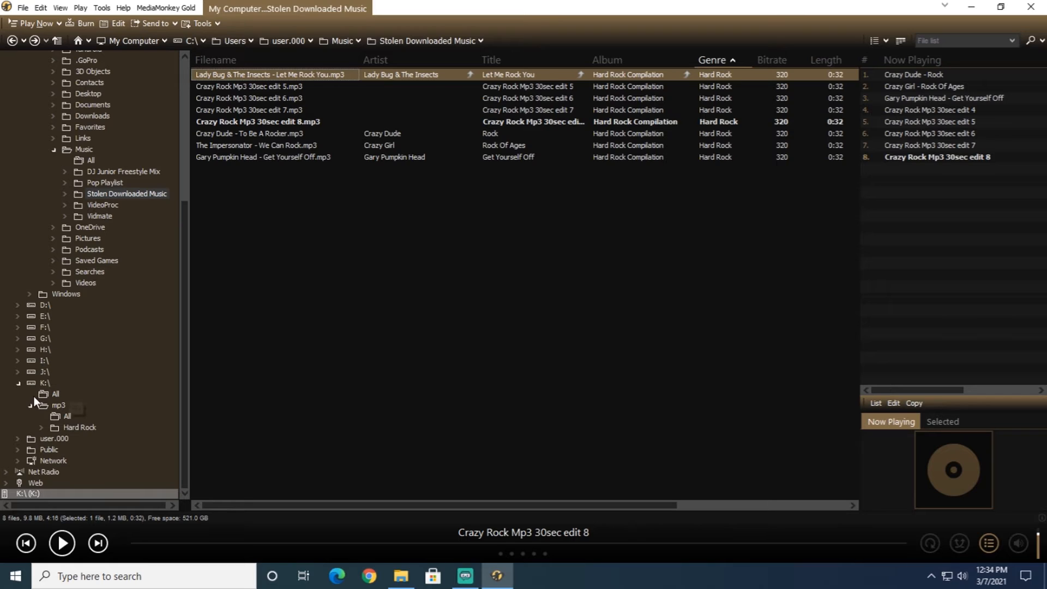
{"action": "left_click", "coordinate": [43, 383]}
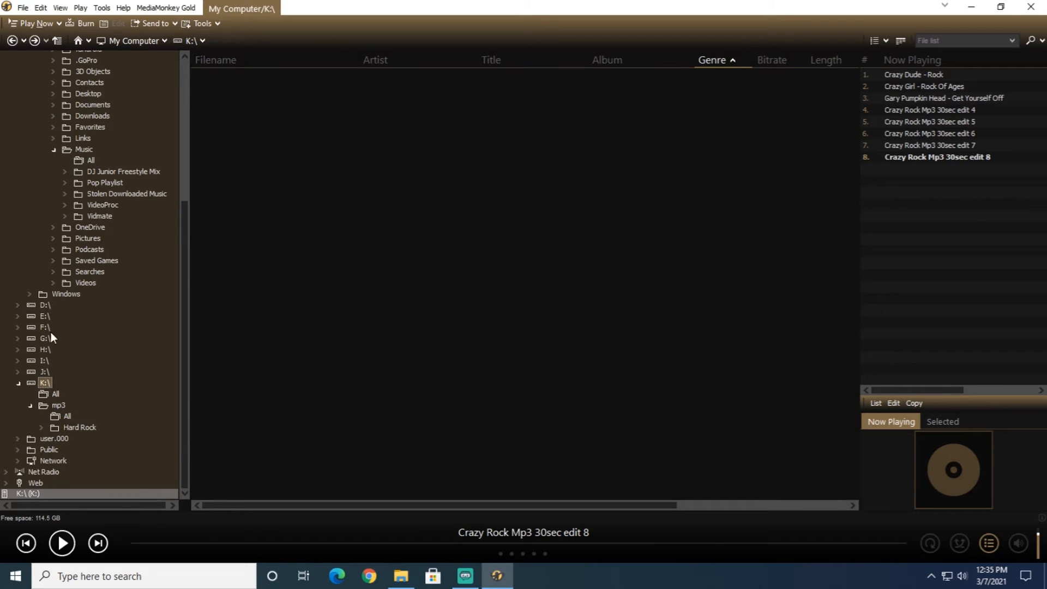
{"action": "left_click", "coordinate": [115, 193]}
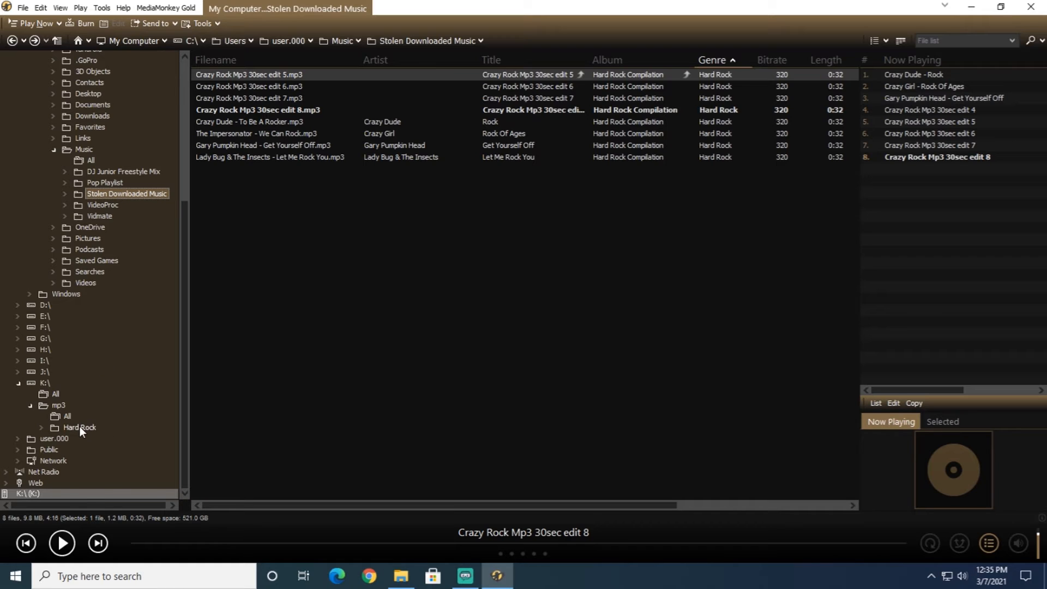
{"action": "left_click", "coordinate": [42, 382]}
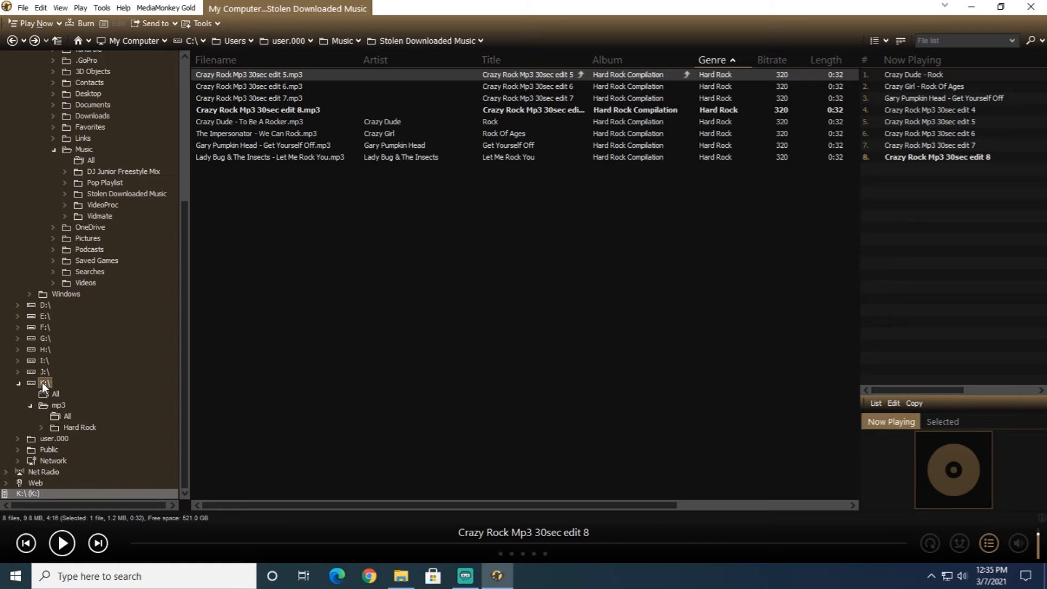
Copy the We Can Rock, Get Yourself Off and Let Me Rock You files from the Stolen Downloaded Music folder
{"action": "left_click", "coordinate": [117, 193]}
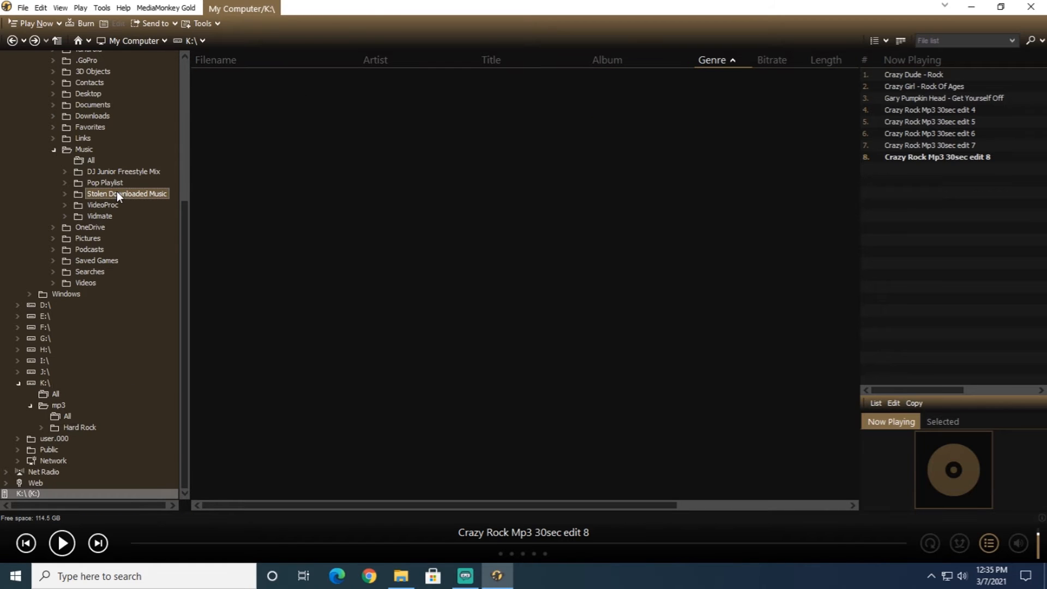
{"action": "left_click_drag", "start_coordinate": [275, 195], "coordinate": [218, 133]}
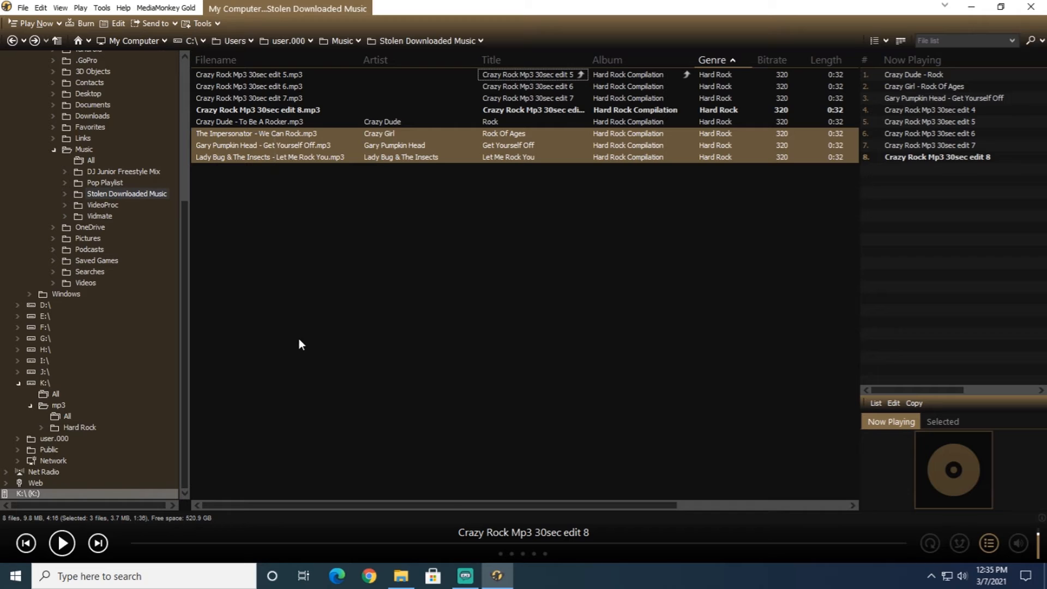
{"action": "right_click", "coordinate": [244, 139]}
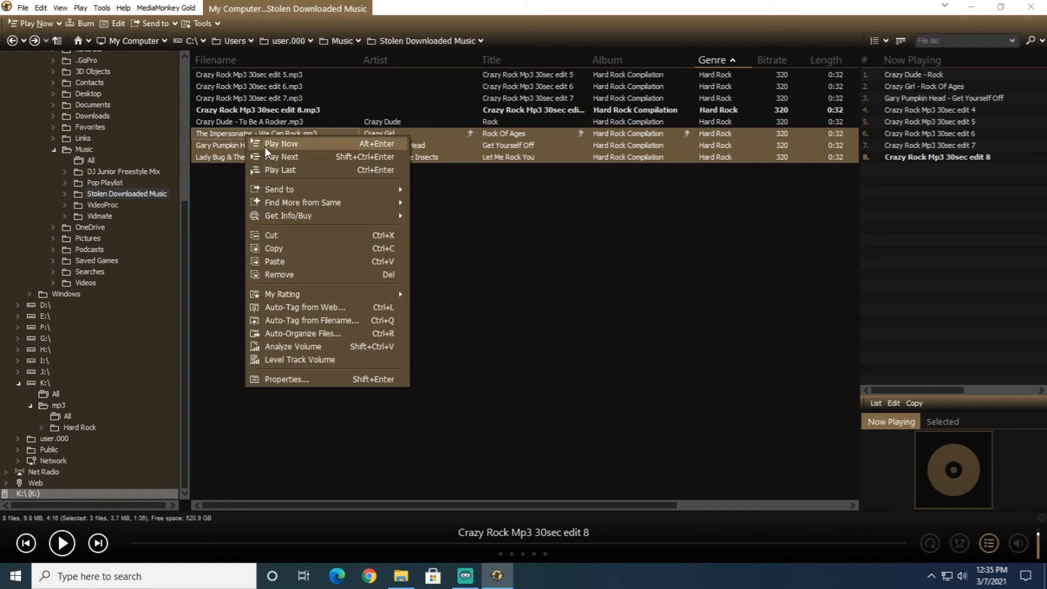
{"action": "left_click", "coordinate": [286, 247]}
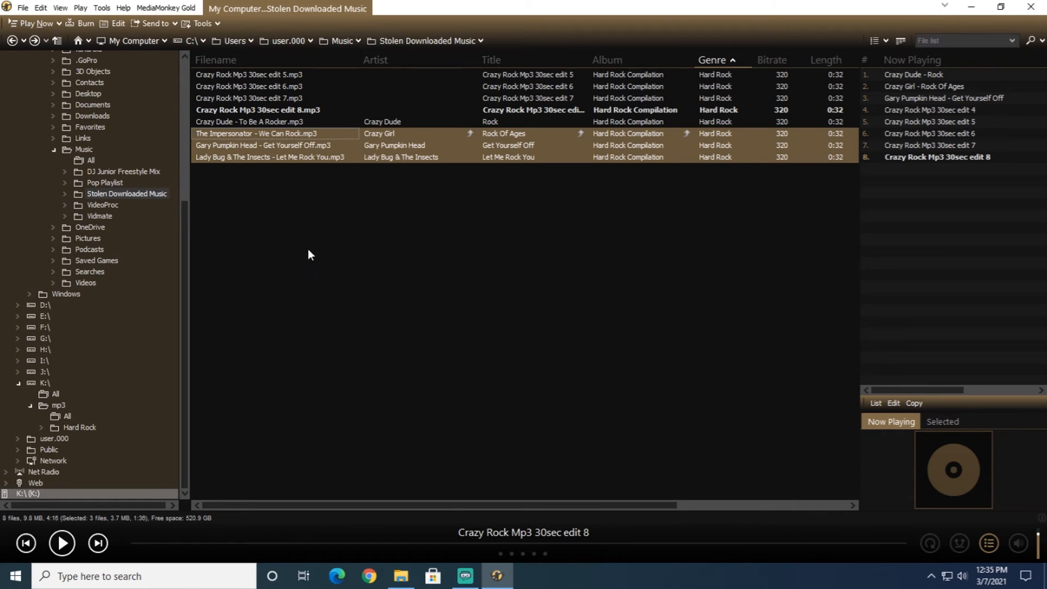
Remove all the tracks from the Hard Rock folder inside mp3 on the K: drive
{"action": "left_click", "coordinate": [77, 427]}
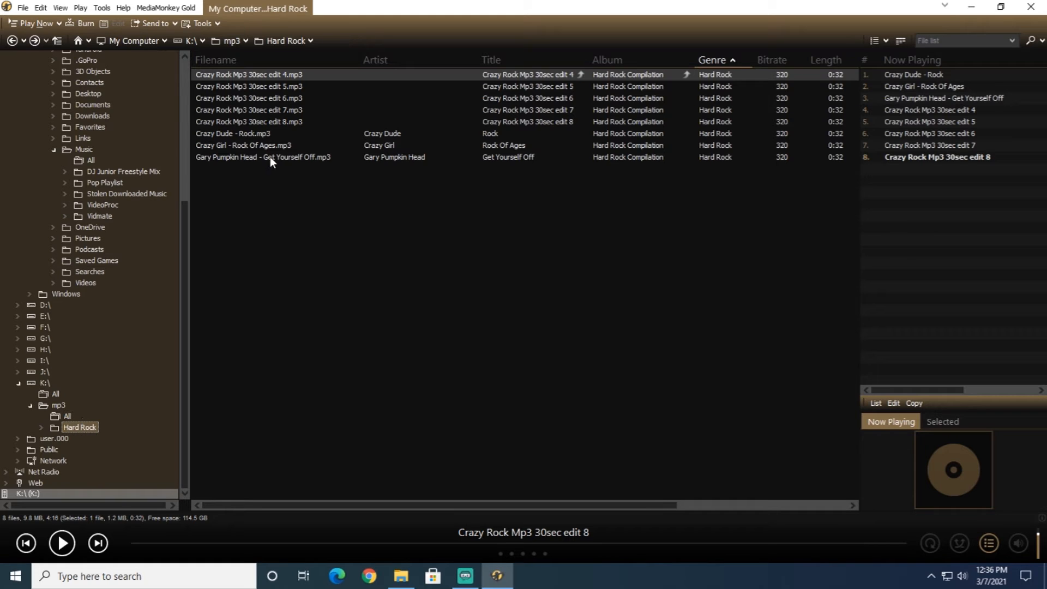
{"action": "left_click_drag", "start_coordinate": [288, 199], "coordinate": [217, 61]}
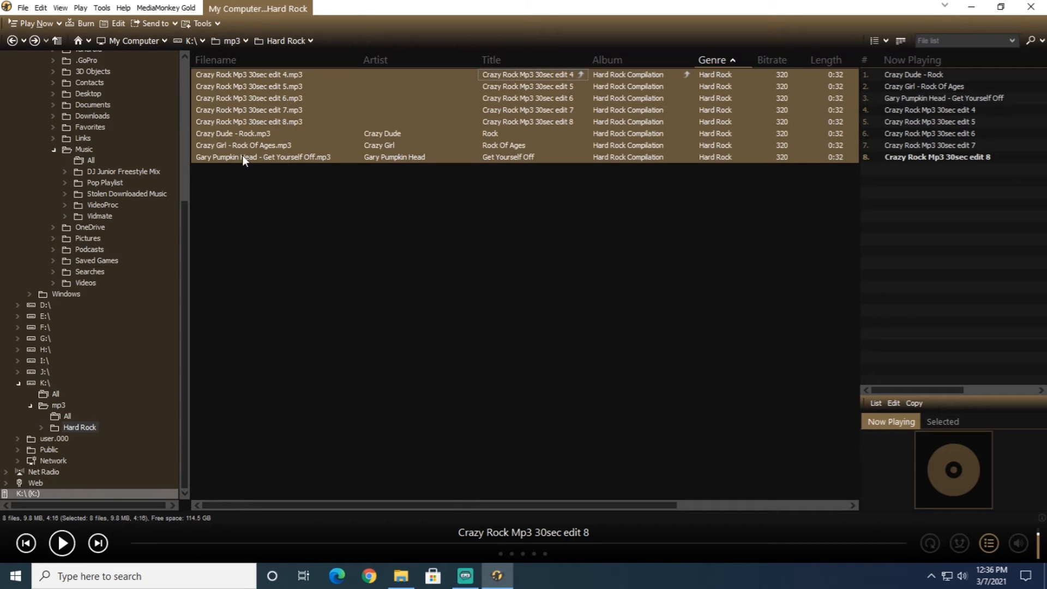
{"action": "right_click", "coordinate": [266, 108]}
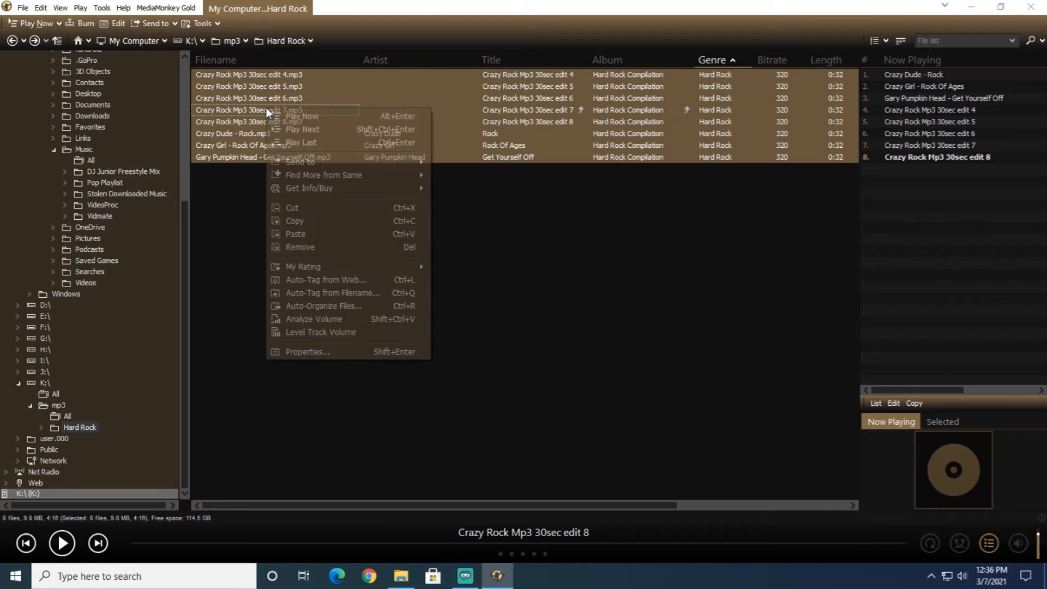
{"action": "left_click", "coordinate": [315, 248]}
{"action": "left_click", "coordinate": [503, 303]}
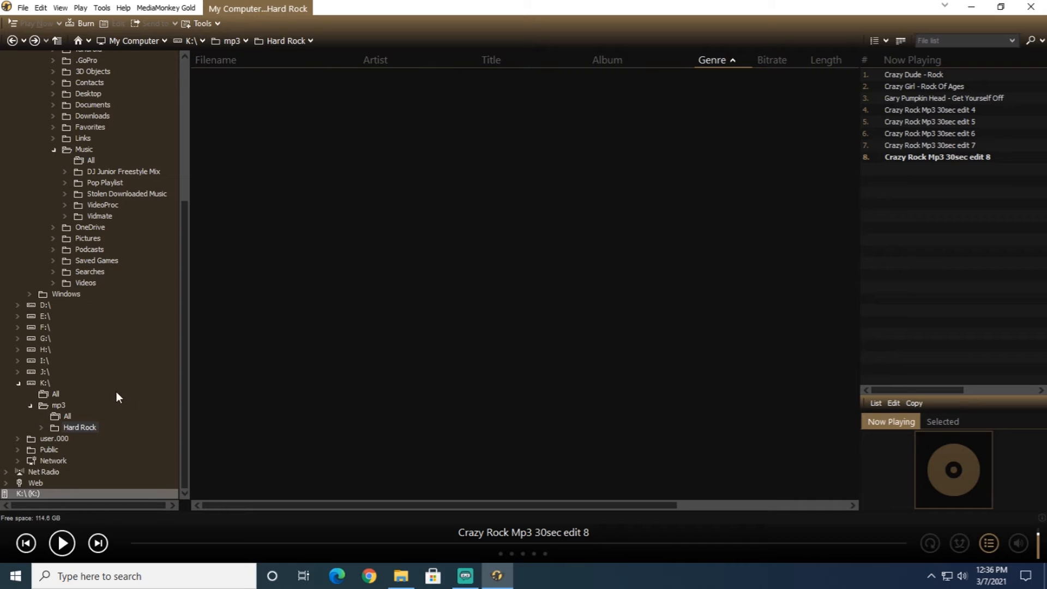
Copy the We Can Rock, Get Yourself Off and Let Me Rock You files from Stolen Downloaded Music into K:\mp3\Hard Rock
{"action": "left_click", "coordinate": [120, 195]}
{"action": "left_click_drag", "start_coordinate": [260, 174], "coordinate": [216, 132]}
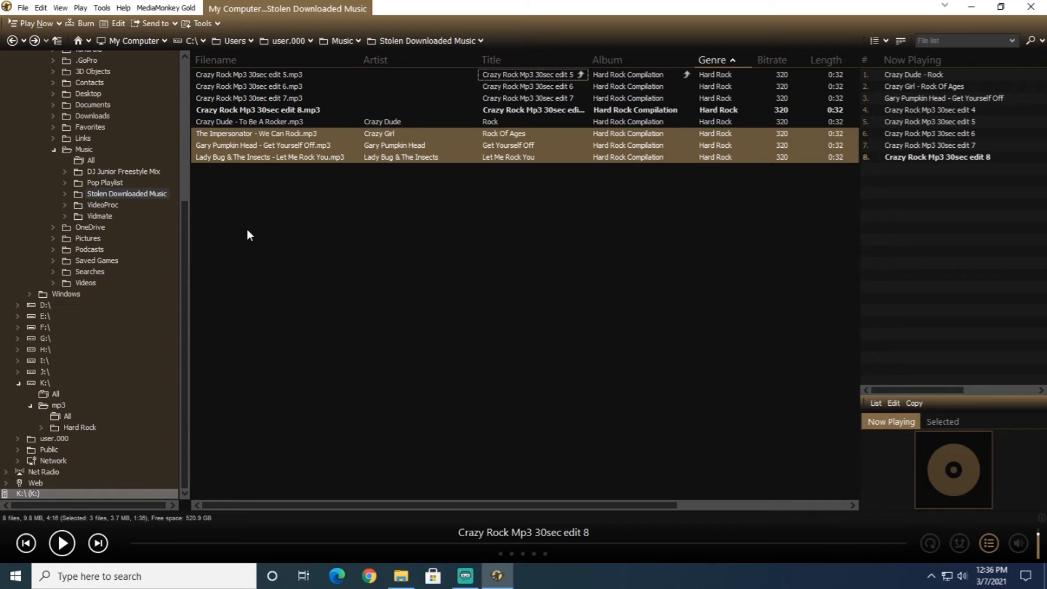
{"action": "right_click", "coordinate": [240, 140]}
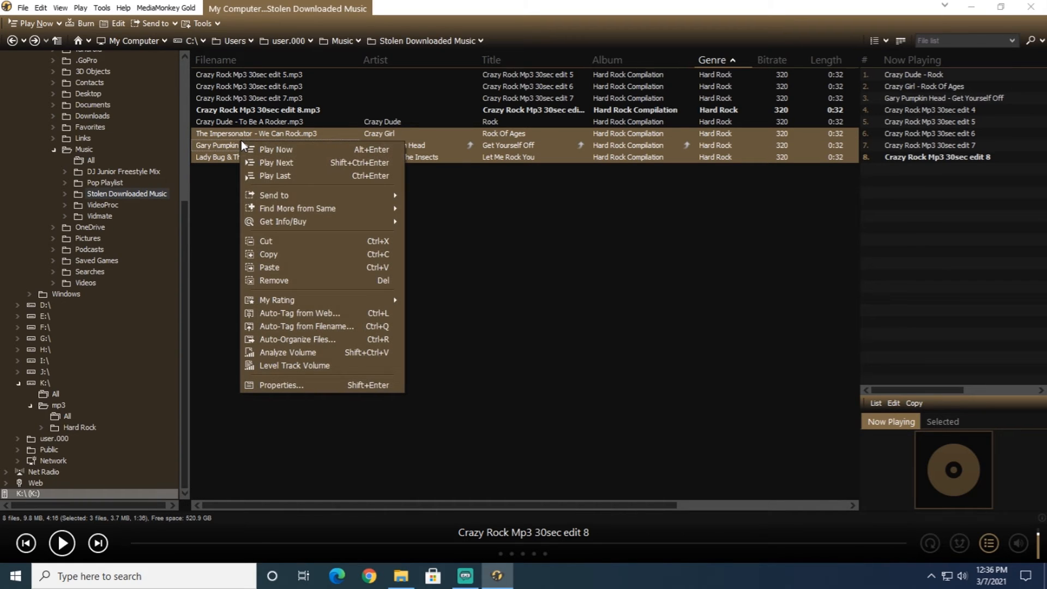
{"action": "left_click", "coordinate": [276, 254]}
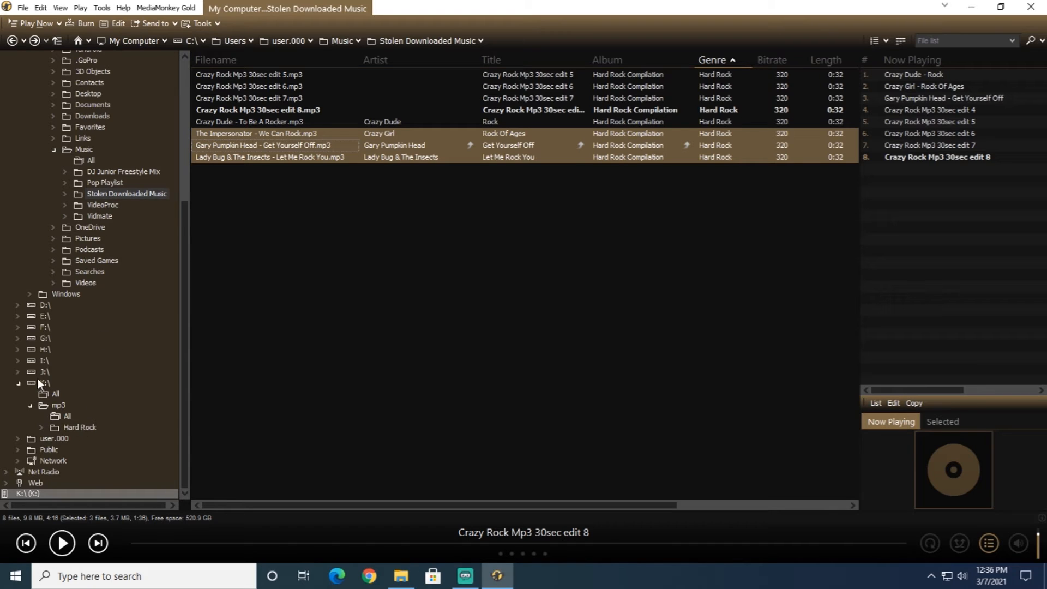
{"action": "left_click", "coordinate": [81, 427]}
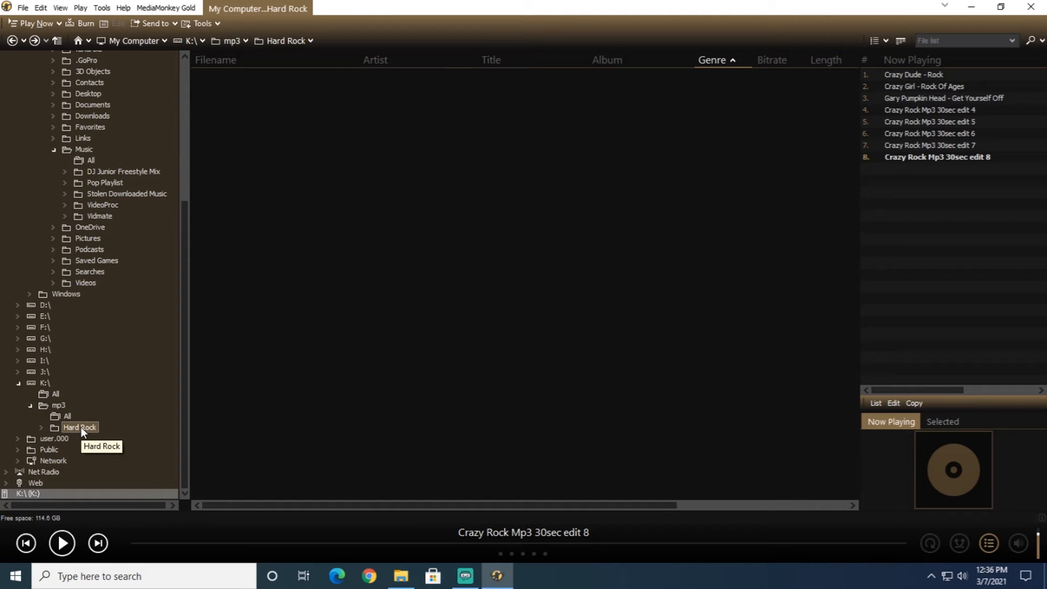
{"action": "right_click", "coordinate": [257, 181]}
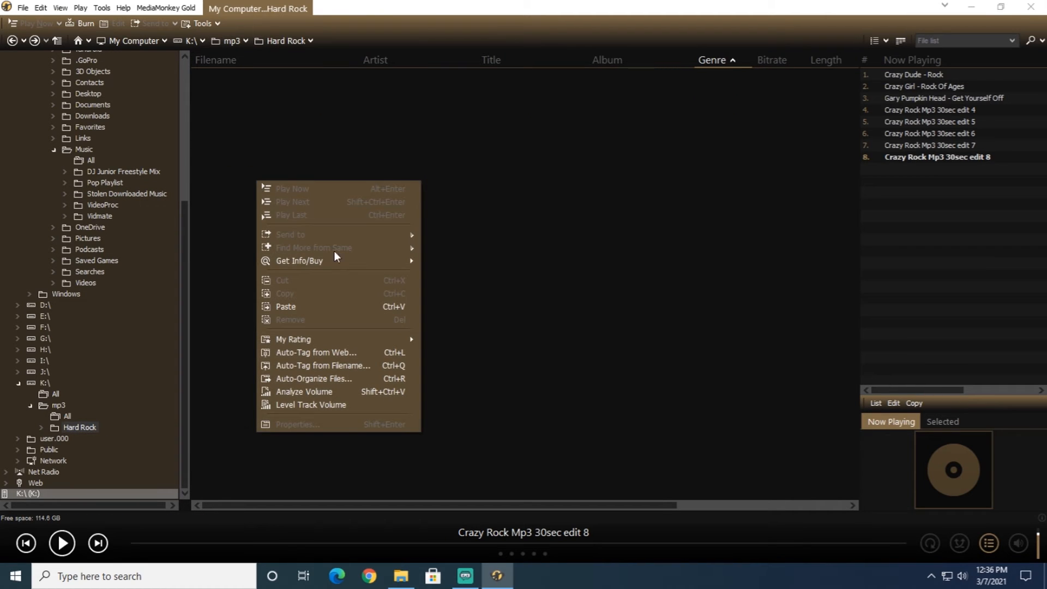
{"action": "left_click", "coordinate": [280, 306]}
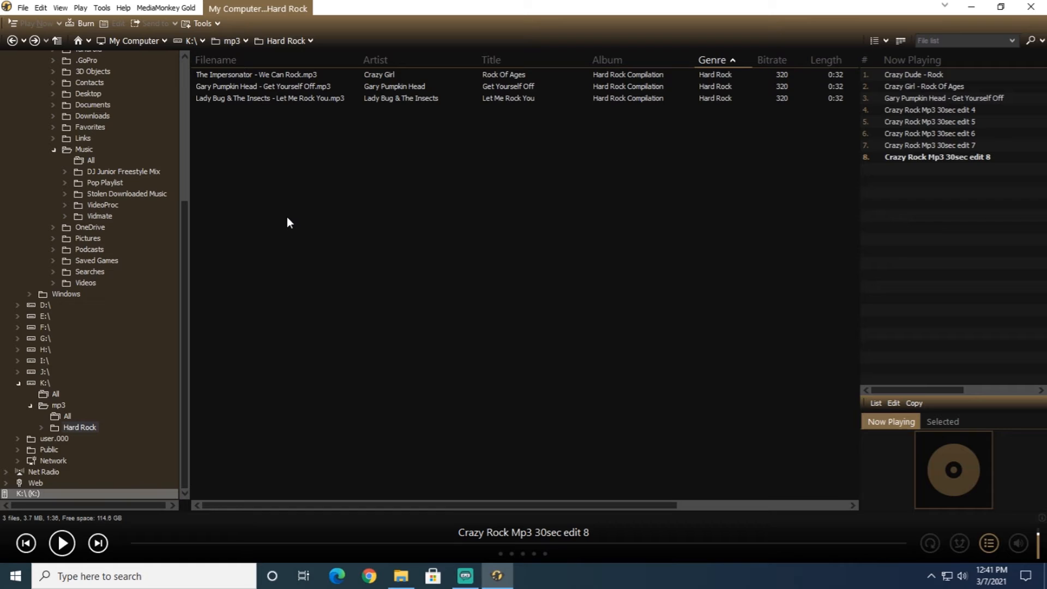
Open the root of the K: drive in the folder tree
{"action": "left_click", "coordinate": [43, 384]}
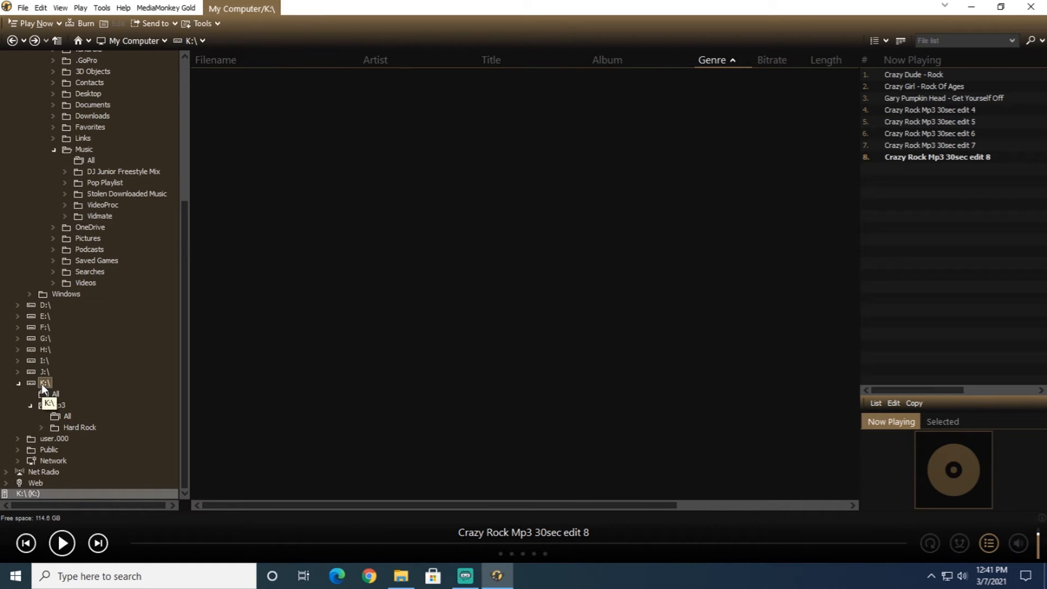